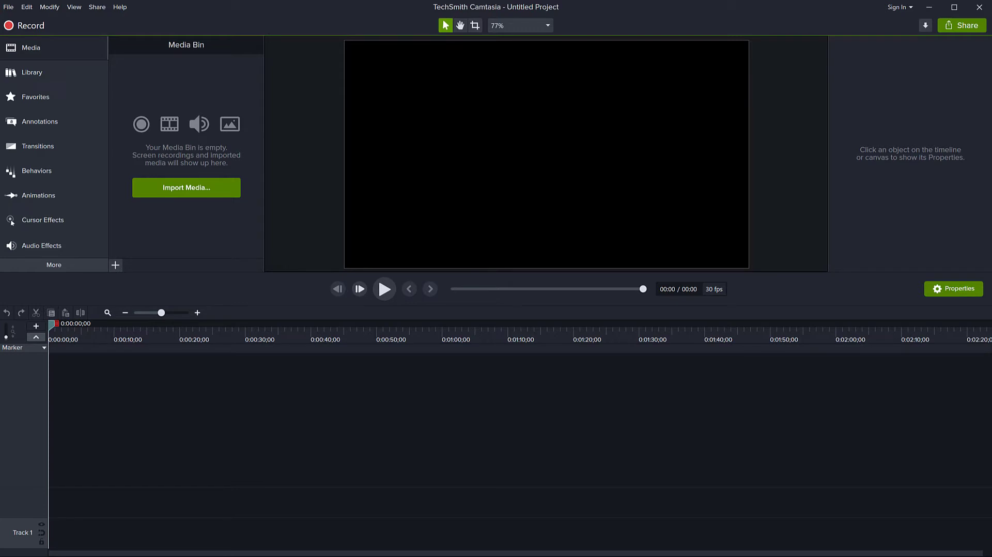
Step: Import the four landscape photos and Autumn Rain.wav into the Media Bin
{"action": "left_click_drag", "start_coordinate": [153, 98], "coordinate": [154, 97]}
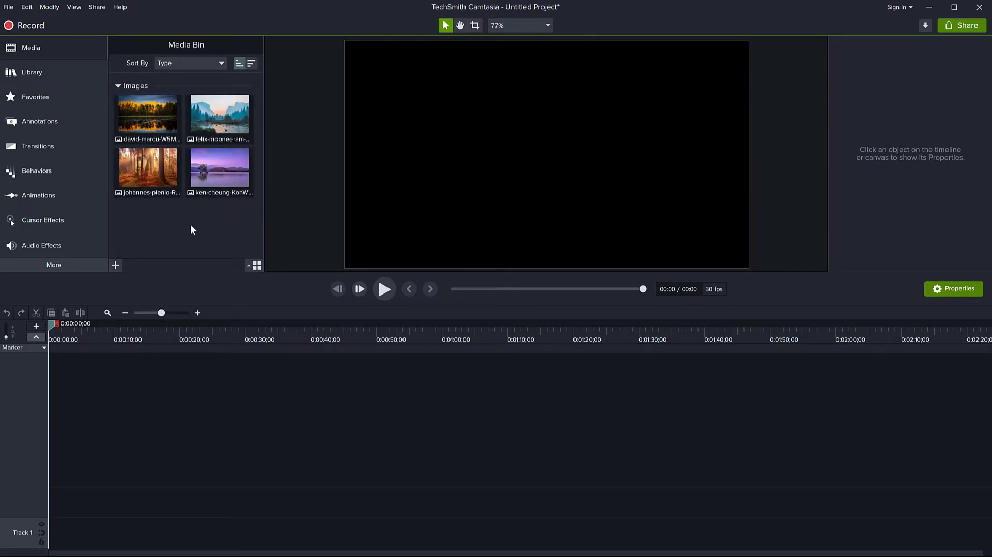
{"action": "left_click_drag", "start_coordinate": [45, 185], "coordinate": [147, 220]}
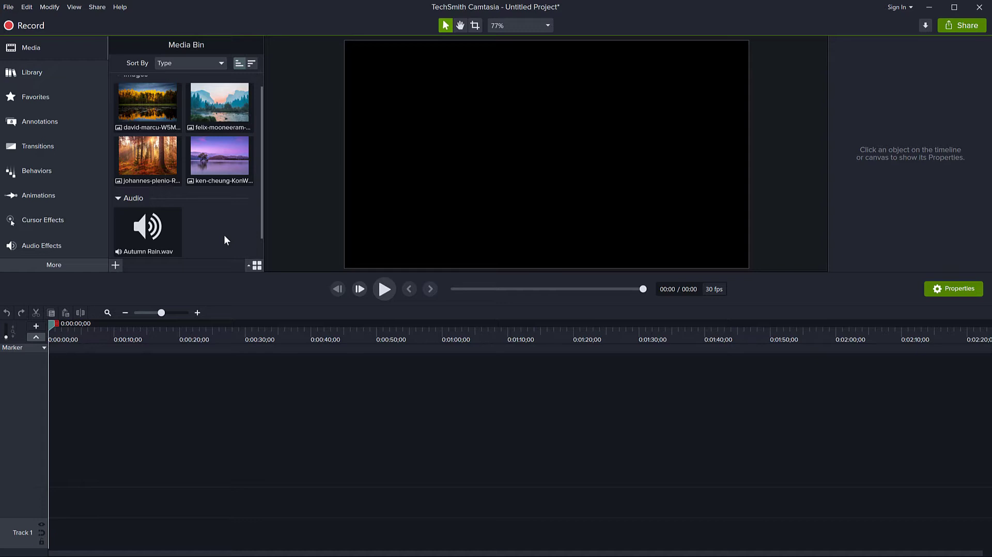
{"action": "left_click", "coordinate": [153, 169]}
{"action": "left_click", "coordinate": [206, 215]}
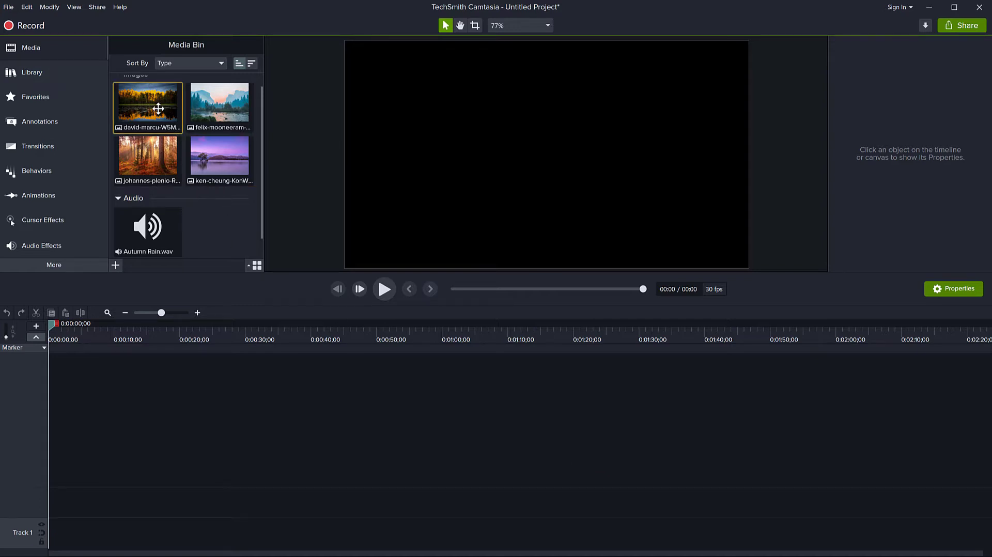
Step: Place david-marcu, felix-mooneeram, johannes-plenio and ken-cheung back-to-back on Track 2, lengthened to 0:57
{"action": "left_click_drag", "start_coordinate": [147, 104], "coordinate": [42, 501]}
{"action": "left_click_drag", "start_coordinate": [207, 105], "coordinate": [183, 474]}
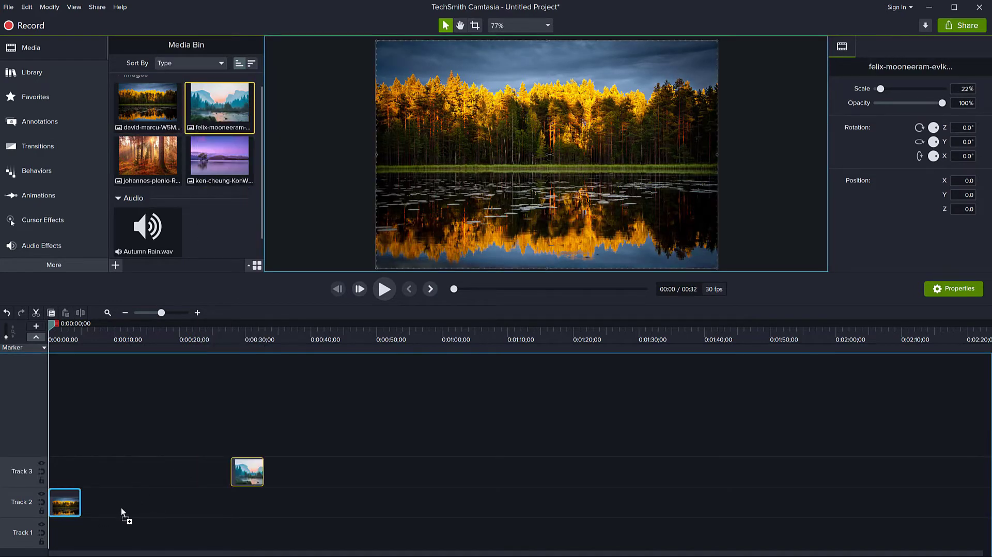
{"action": "left_click_drag", "start_coordinate": [101, 504], "coordinate": [163, 510]}
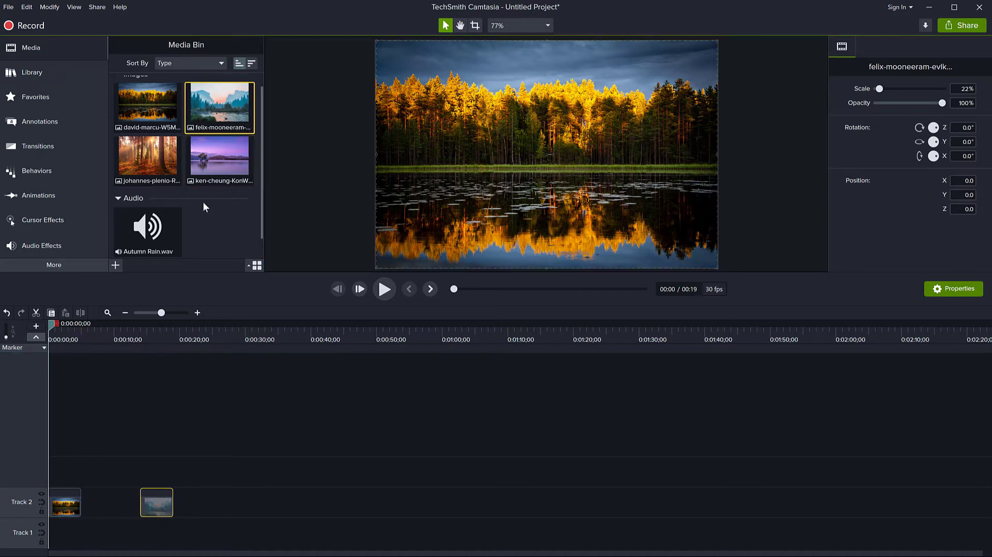
{"action": "left_click_drag", "start_coordinate": [155, 155], "coordinate": [230, 508]}
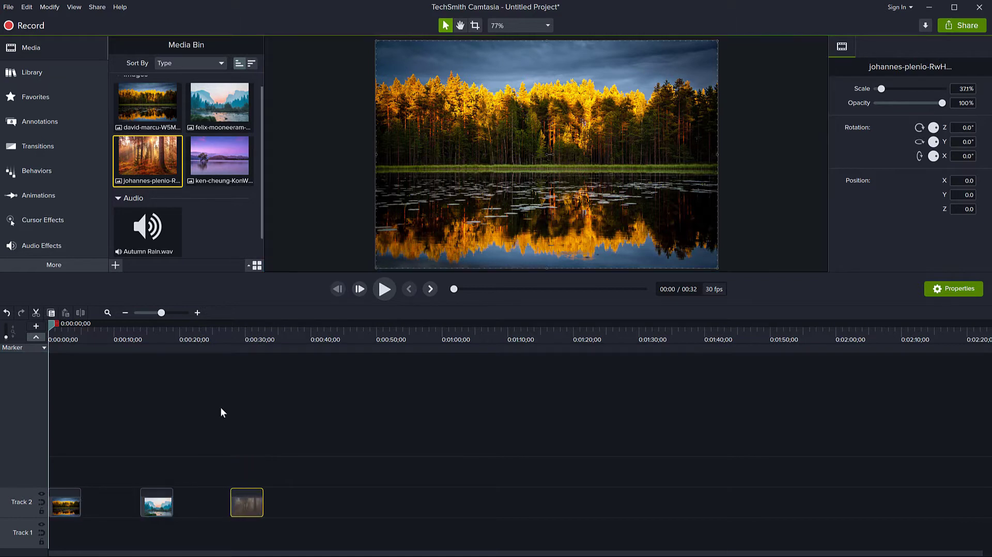
{"action": "left_click_drag", "start_coordinate": [202, 163], "coordinate": [316, 508]}
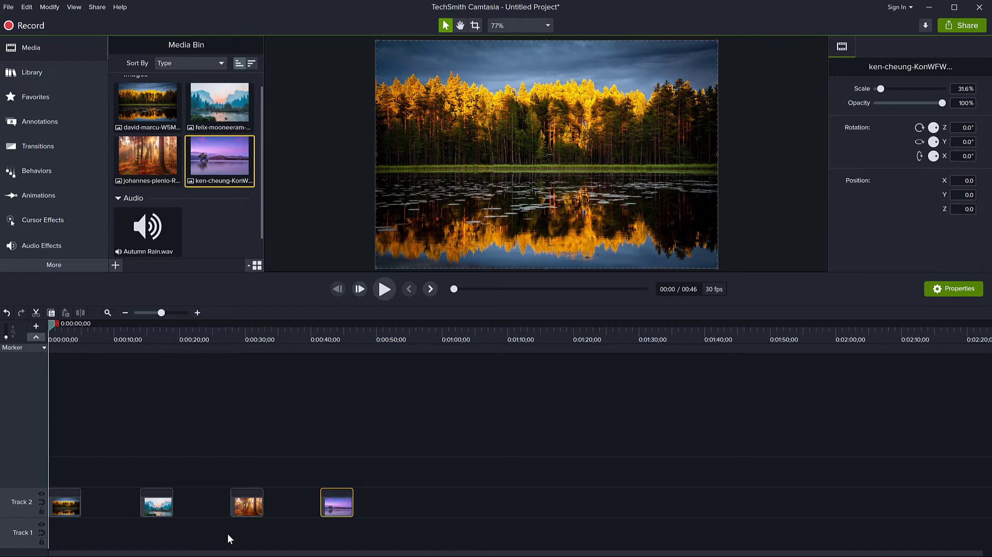
{"action": "left_click_drag", "start_coordinate": [81, 502], "coordinate": [421, 512]}
{"action": "left_click", "coordinate": [269, 420]}
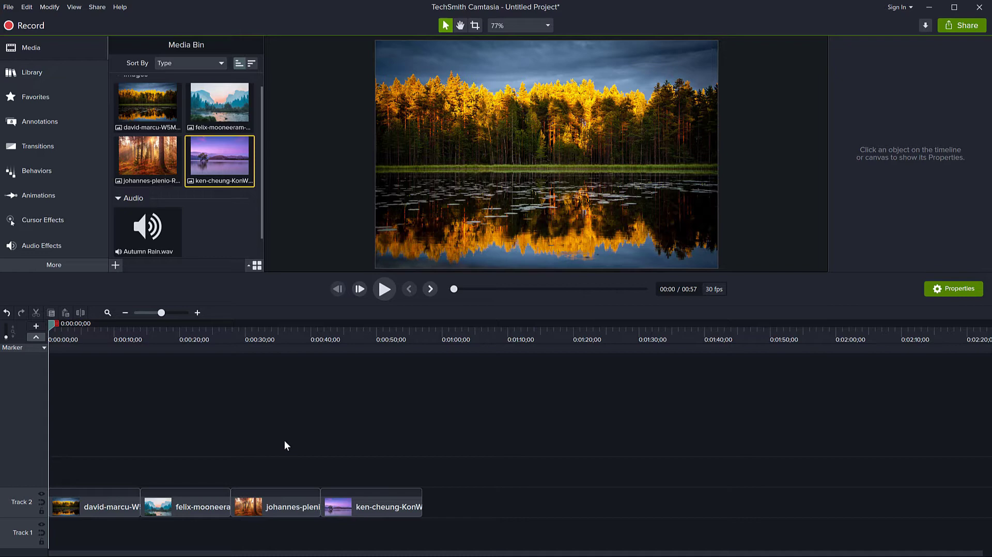
Step: Set the project canvas size to 1080p HD in Project Settings
{"action": "left_click", "coordinate": [547, 25]}
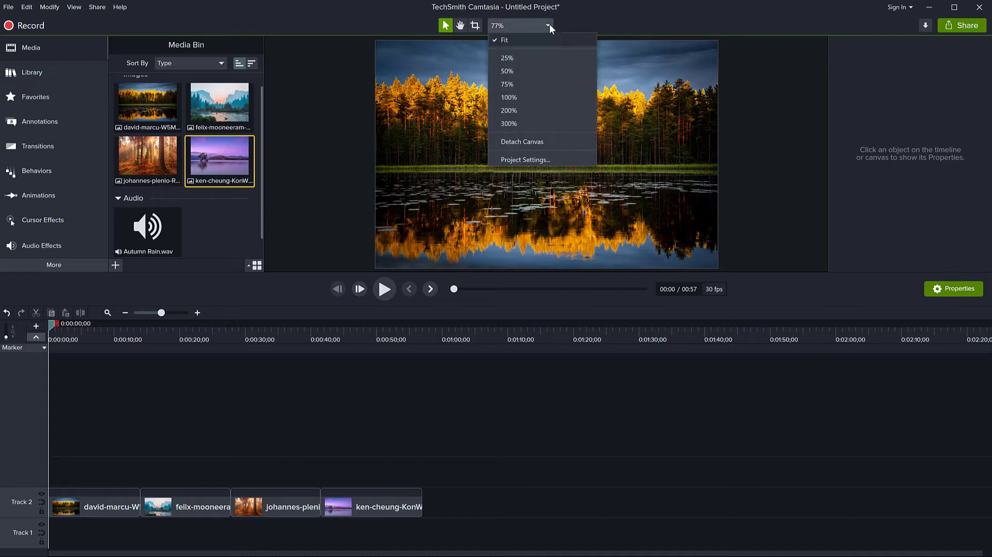
{"action": "left_click", "coordinate": [529, 159]}
{"action": "left_click", "coordinate": [504, 235]}
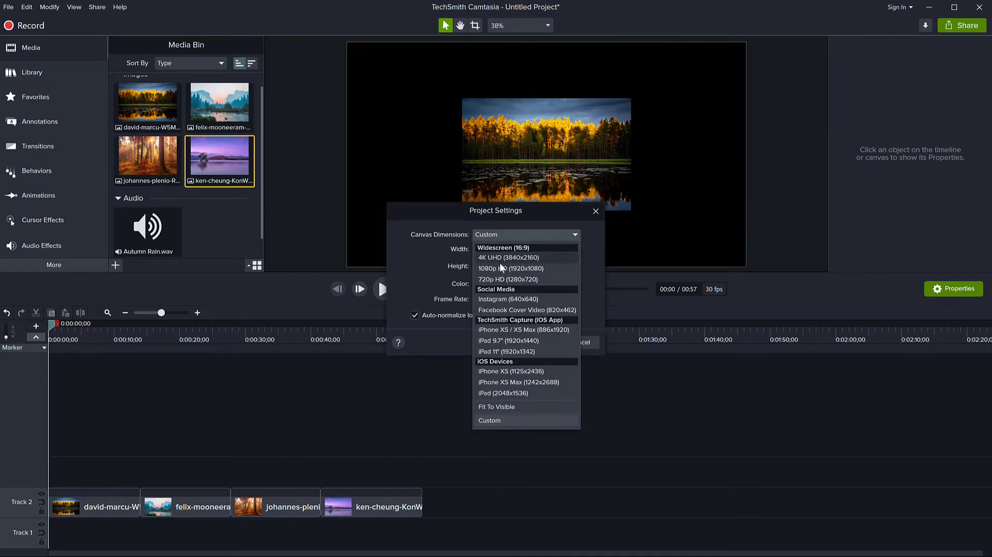
{"action": "left_click", "coordinate": [511, 268]}
{"action": "left_click", "coordinate": [536, 342]}
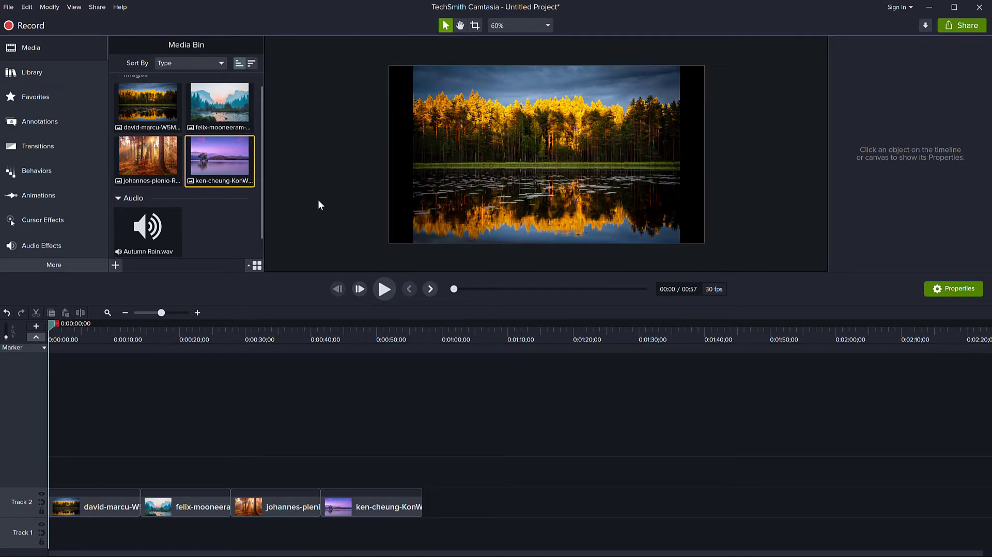
Step: Enlarge the david-marcu, felix-mooneeram and johannes-plenio photos to fill the canvas
{"action": "left_click", "coordinate": [473, 191]}
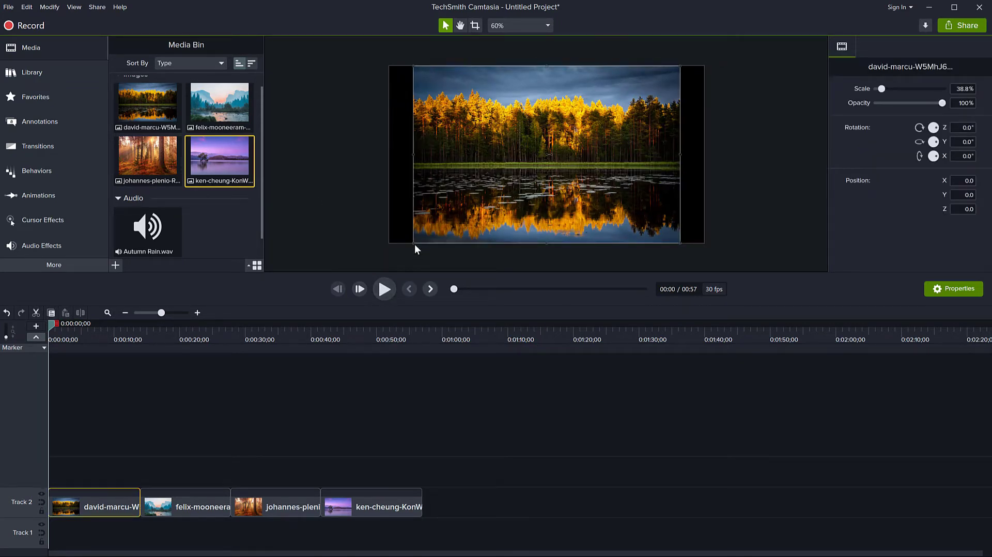
{"action": "left_click_drag", "start_coordinate": [415, 244], "coordinate": [382, 263]}
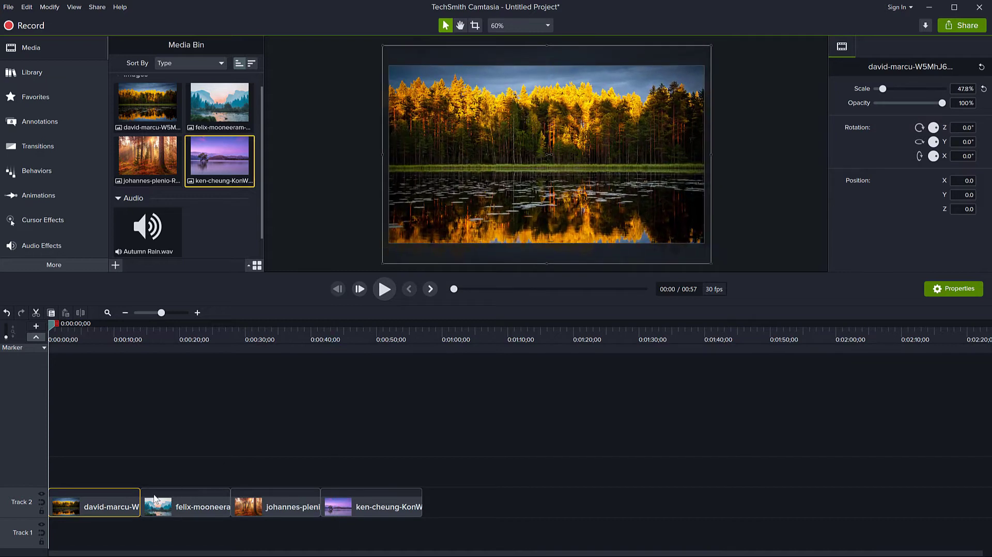
{"action": "left_click", "coordinate": [184, 499]}
{"action": "left_click", "coordinate": [195, 336]}
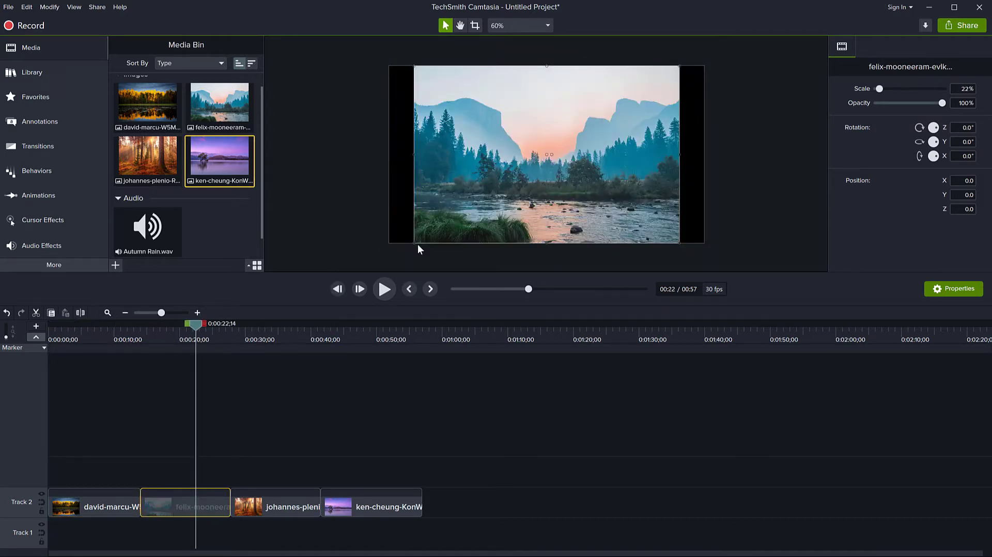
{"action": "left_click_drag", "start_coordinate": [414, 243], "coordinate": [381, 258]}
{"action": "left_click", "coordinate": [294, 465]}
{"action": "left_click", "coordinate": [281, 500]}
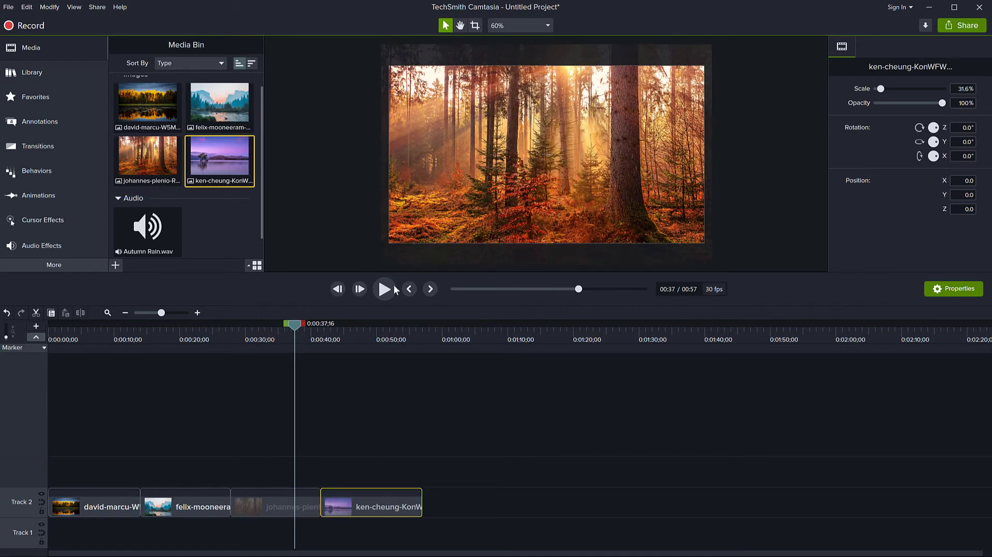
{"action": "left_click", "coordinate": [370, 362]}
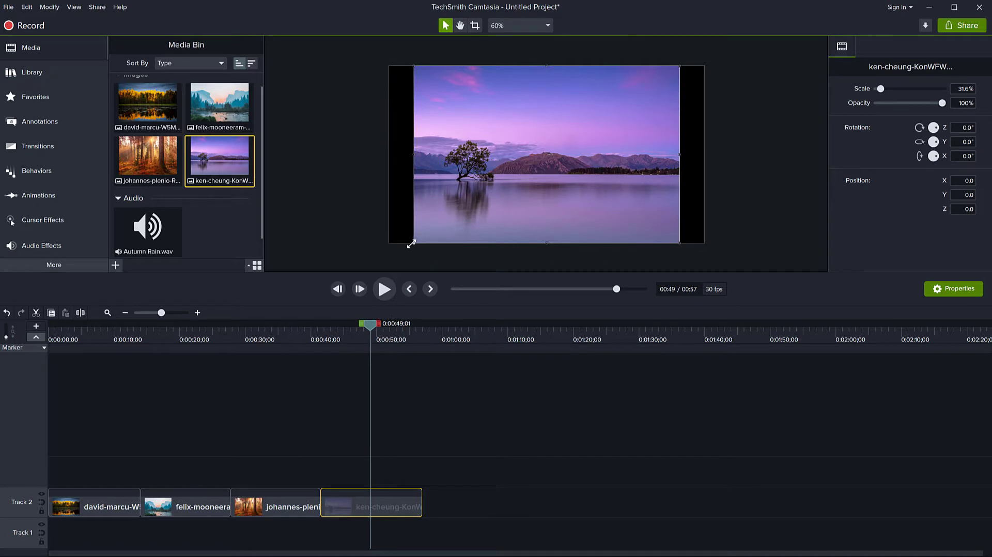
Step: Enlarge ken-cheung to fill the canvas and add Autumn Rain to Track 1, trimmed to end at 0:57
{"action": "left_click_drag", "start_coordinate": [411, 244], "coordinate": [382, 256]}
{"action": "left_click_drag", "start_coordinate": [150, 232], "coordinate": [48, 536]}
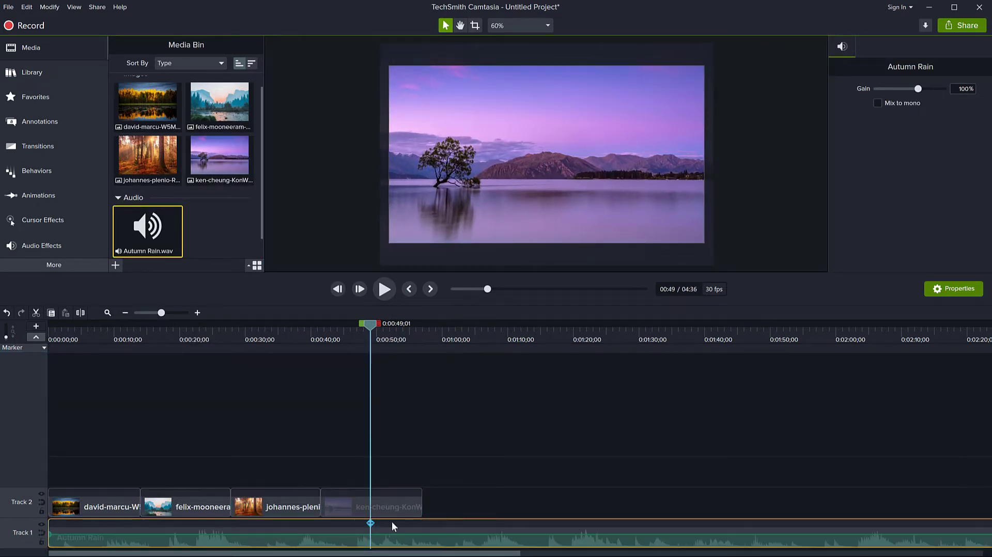
{"action": "scroll", "coordinate": [798, 534], "scroll_direction": "down", "scroll_amount": 3}
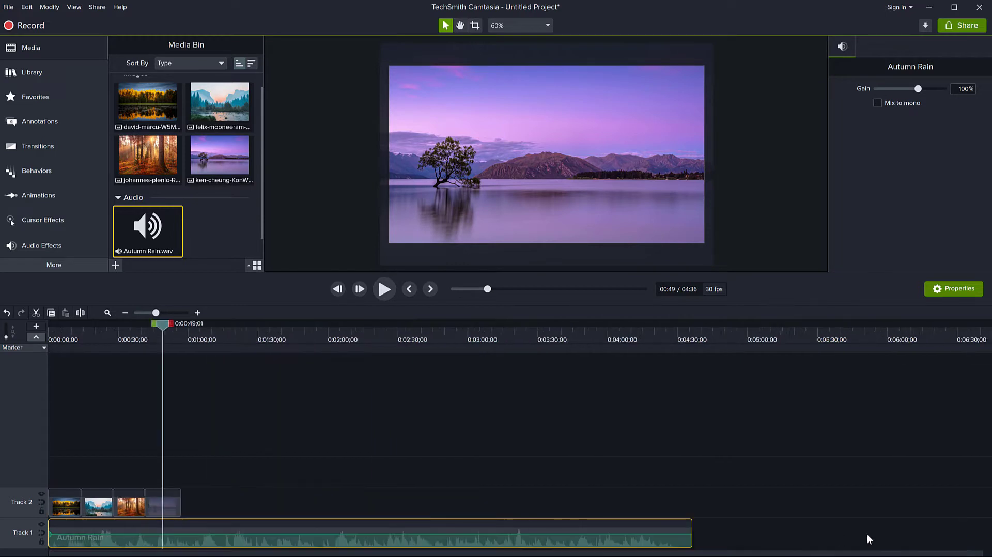
{"action": "left_click_drag", "start_coordinate": [688, 528], "coordinate": [180, 529]}
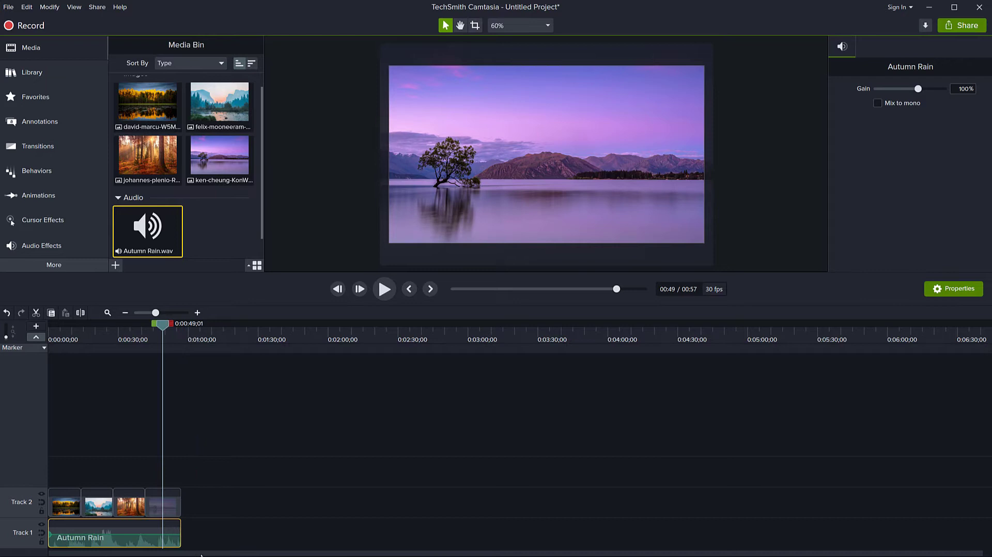
{"action": "scroll", "coordinate": [189, 554], "scroll_direction": "up", "scroll_amount": 5}
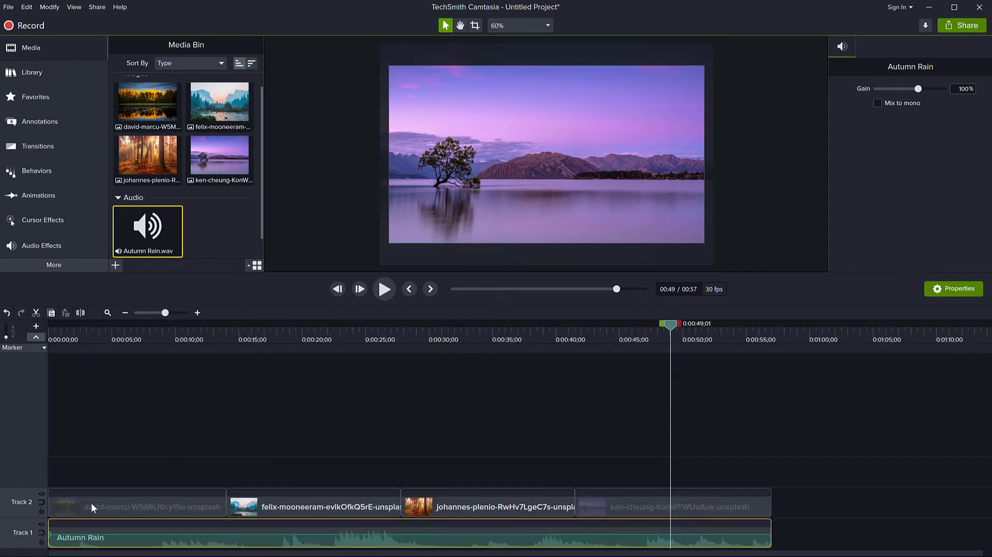
Step: Add Fade transitions between all four photos and at the slideshow's start and end
{"action": "left_click", "coordinate": [42, 147]}
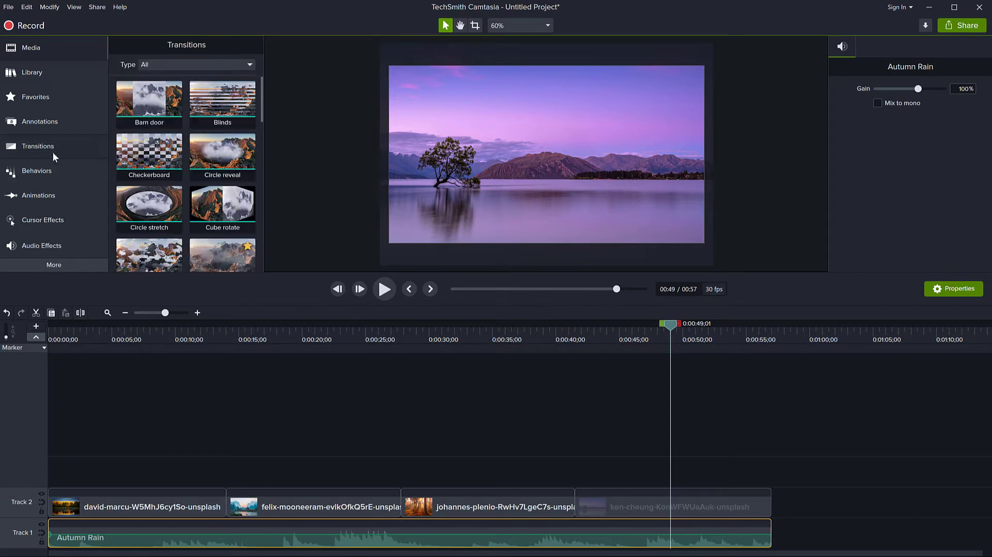
{"action": "scroll", "coordinate": [227, 201], "scroll_direction": "down", "scroll_amount": 3}
{"action": "left_click_drag", "start_coordinate": [221, 127], "coordinate": [399, 508]}
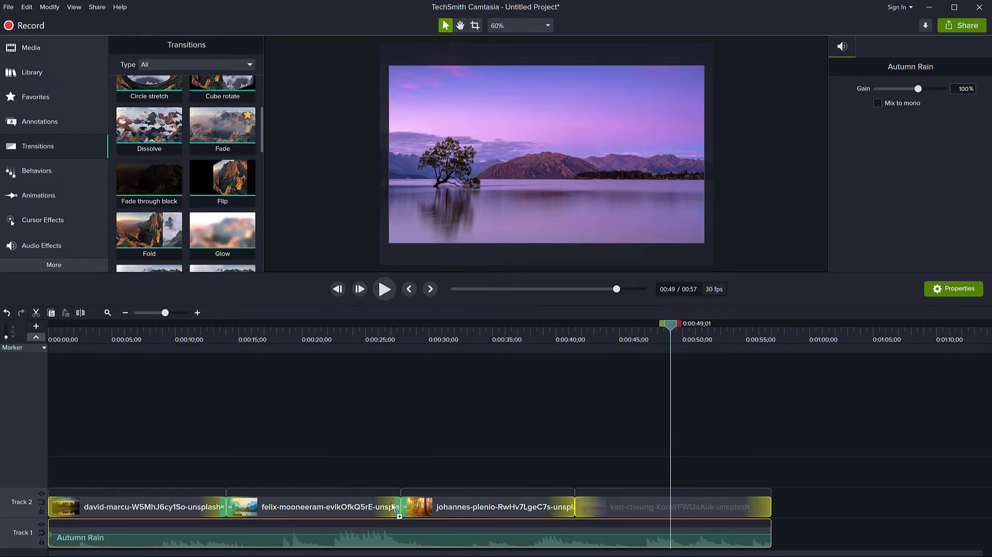
{"action": "left_click_drag", "start_coordinate": [222, 129], "coordinate": [574, 507]}
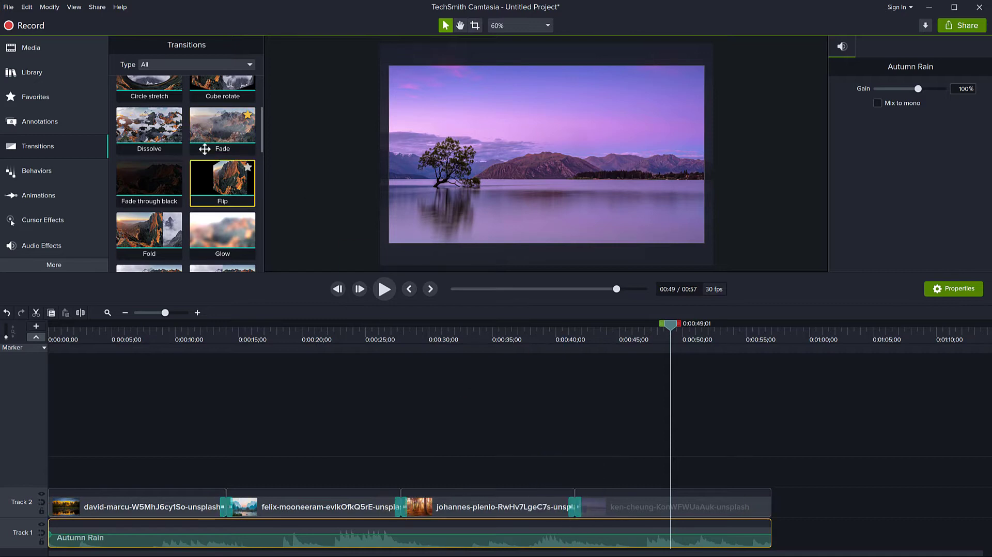
{"action": "left_click_drag", "start_coordinate": [201, 150], "coordinate": [762, 507]}
{"action": "mouse_move", "coordinate": [222, 127]}
{"action": "left_mouse_down"}
{"action": "mouse_move", "coordinate": [119, 396]}
{"action": "mouse_move", "coordinate": [58, 500]}
{"action": "left_mouse_up"}
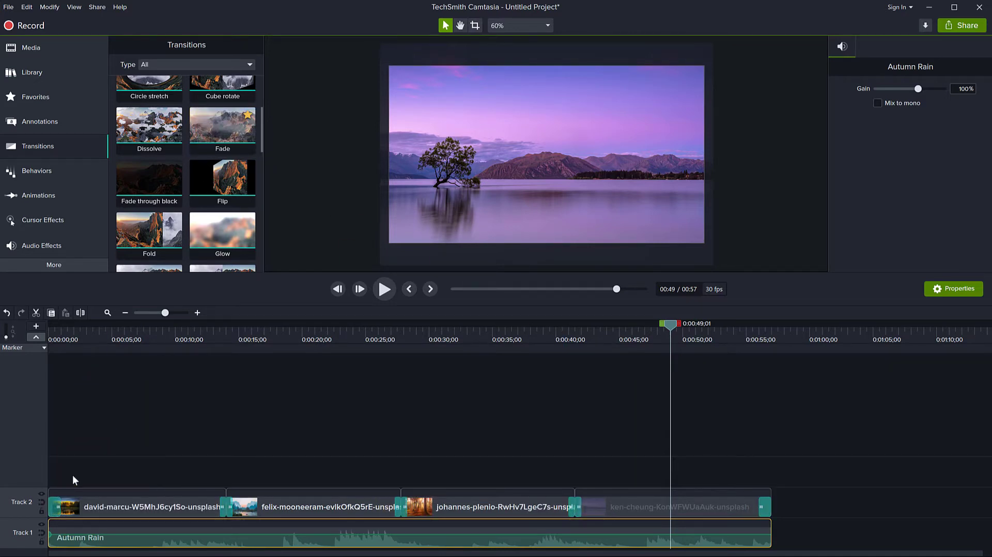
Step: Apply Fade Out and Fade In audio effects to the Autumn Rain clip
{"action": "left_click", "coordinate": [47, 248]}
{"action": "left_click_drag", "start_coordinate": [222, 134], "coordinate": [754, 543]}
{"action": "left_click_drag", "start_coordinate": [149, 133], "coordinate": [60, 540]}
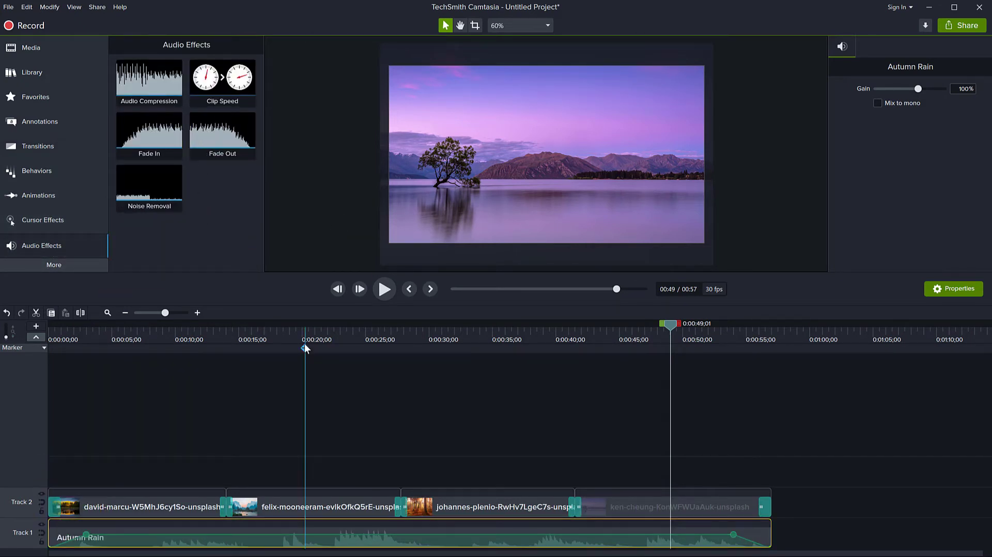
Step: Make Track 2 and Track 1 taller, then move the playhead back toward the earlier photos
{"action": "left_click", "coordinate": [303, 397]}
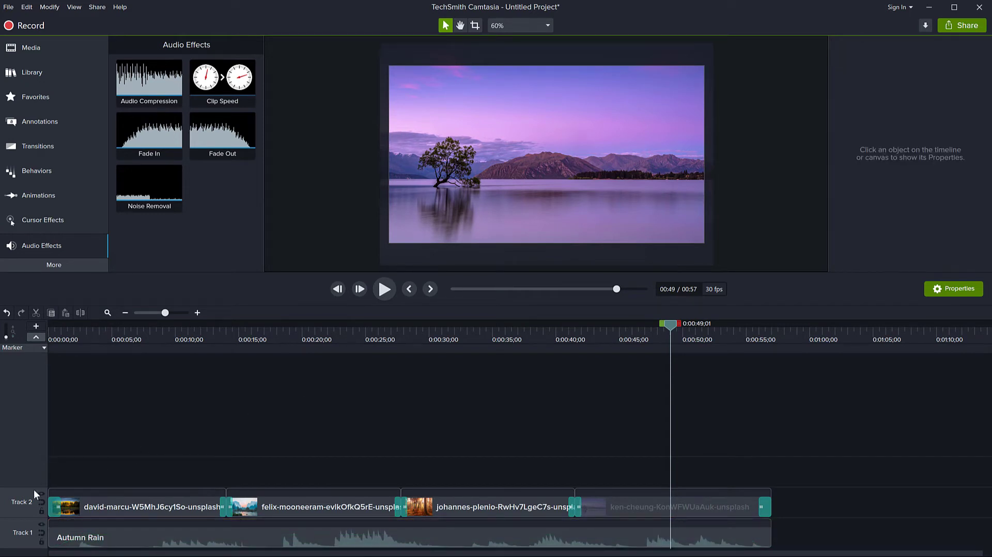
{"action": "left_click_drag", "start_coordinate": [32, 488], "coordinate": [38, 452]}
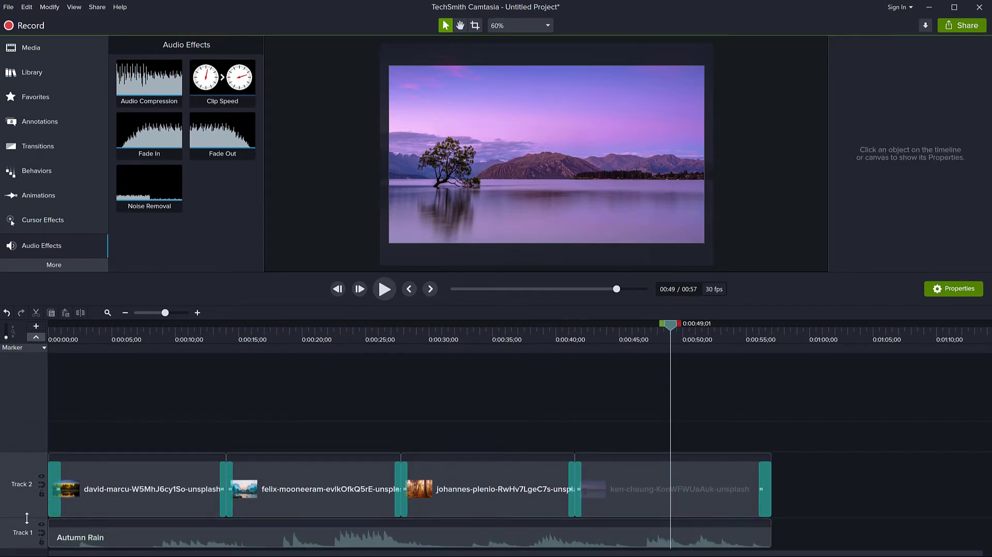
{"action": "left_click_drag", "start_coordinate": [27, 517], "coordinate": [27, 477]}
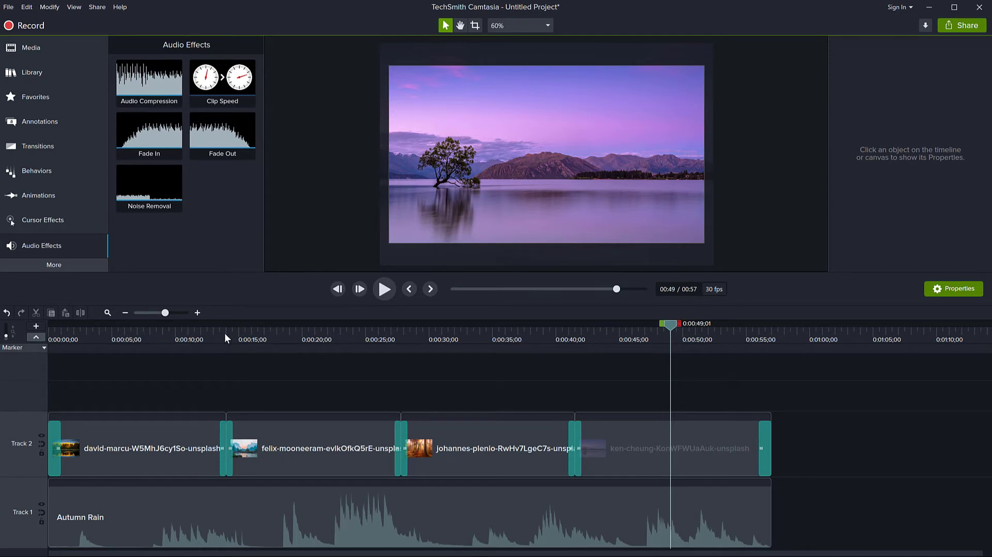
{"action": "left_click_drag", "start_coordinate": [671, 324], "coordinate": [225, 354]}
Step: Zoom in around 0:00:14 and play and scrub through the first Fade transition
{"action": "scroll", "coordinate": [204, 423], "scroll_direction": "up", "scroll_amount": 2}
{"action": "scroll", "coordinate": [205, 423], "scroll_direction": "up", "scroll_amount": 2}
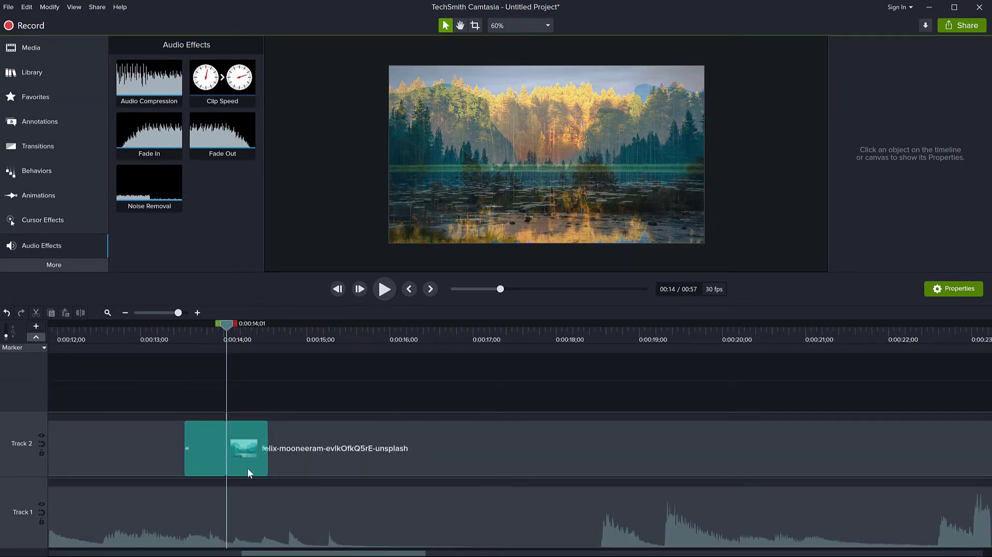
{"action": "left_click_drag", "start_coordinate": [223, 324], "coordinate": [154, 338]}
{"action": "key", "text": "space"}
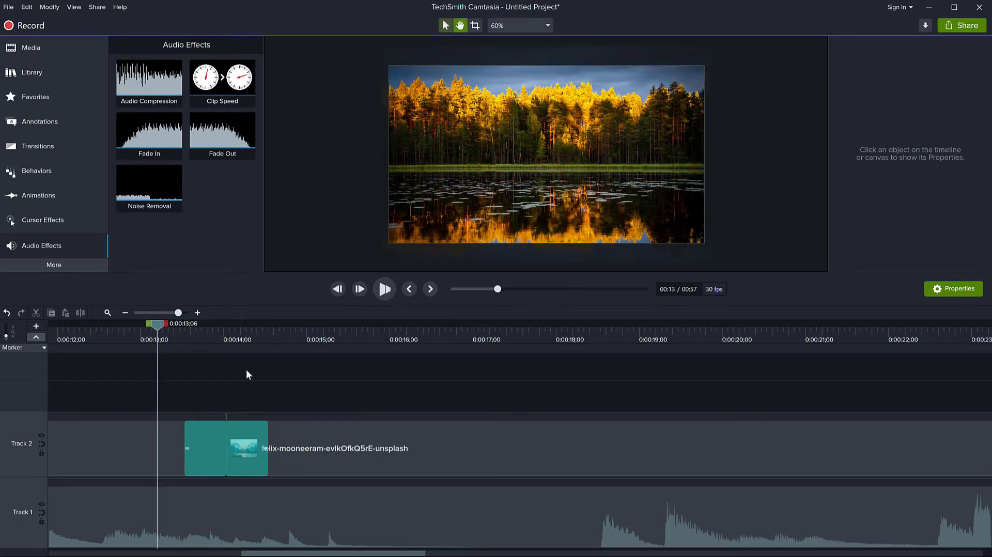
{"action": "key", "text": "space"}
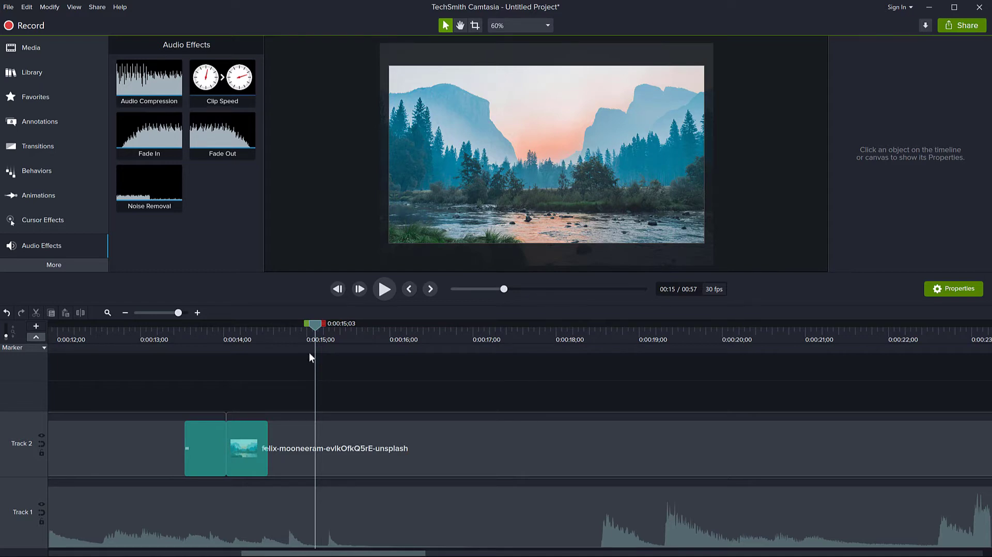
{"action": "left_click_drag", "start_coordinate": [315, 324], "coordinate": [227, 364]}
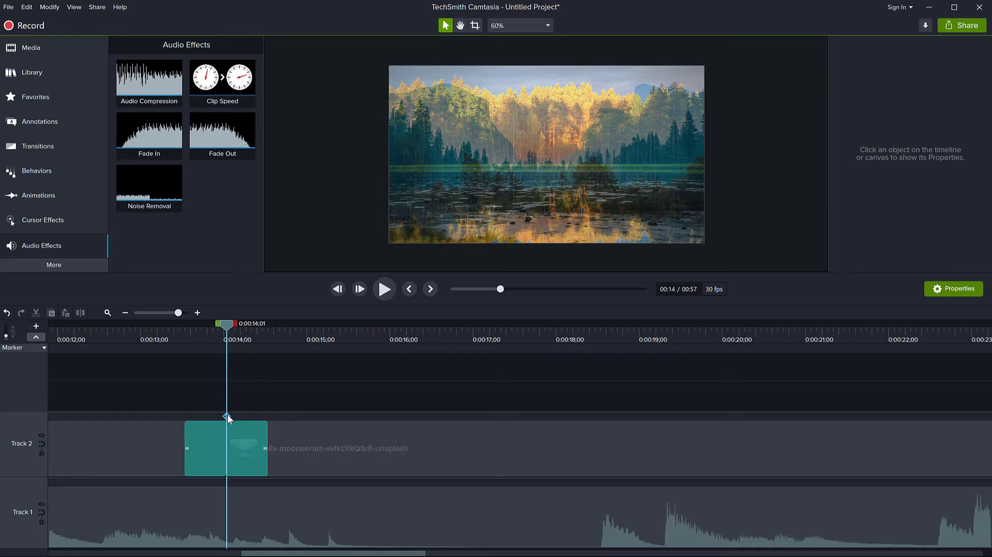
Step: Replace the first transition with Fade through black and preview it around 0:14;01
{"action": "left_click", "coordinate": [39, 148]}
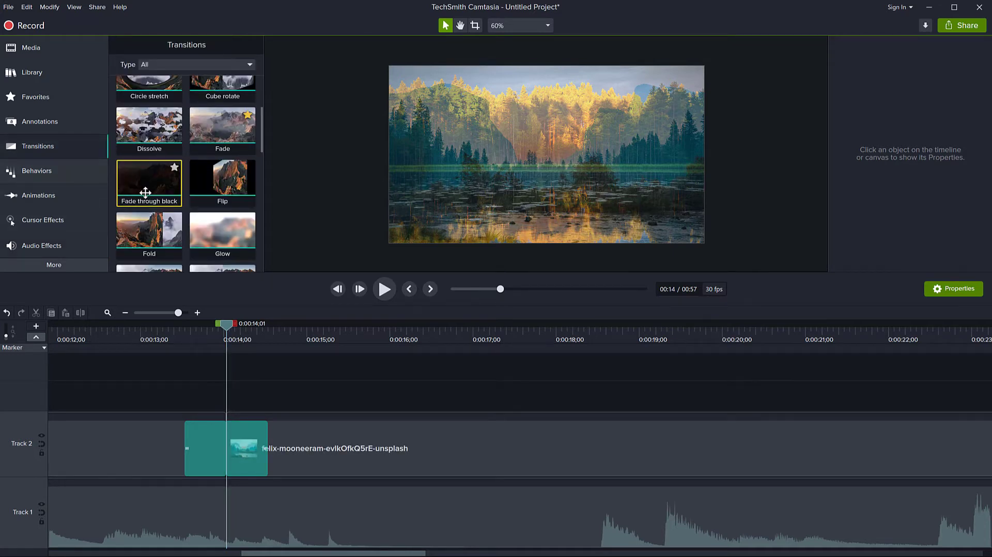
{"action": "left_click_drag", "start_coordinate": [162, 183], "coordinate": [212, 447]}
{"action": "left_click", "coordinate": [156, 328]}
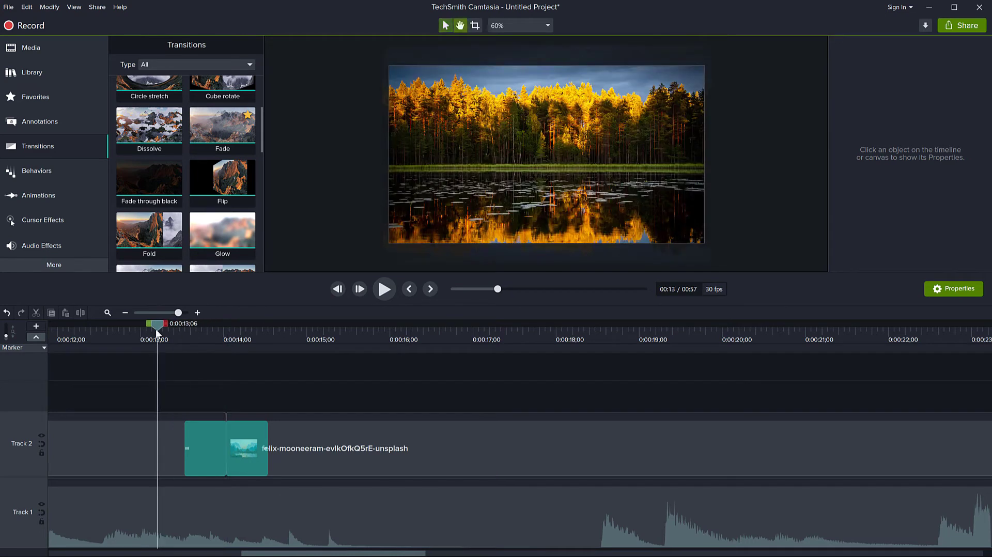
{"action": "key", "text": "space"}
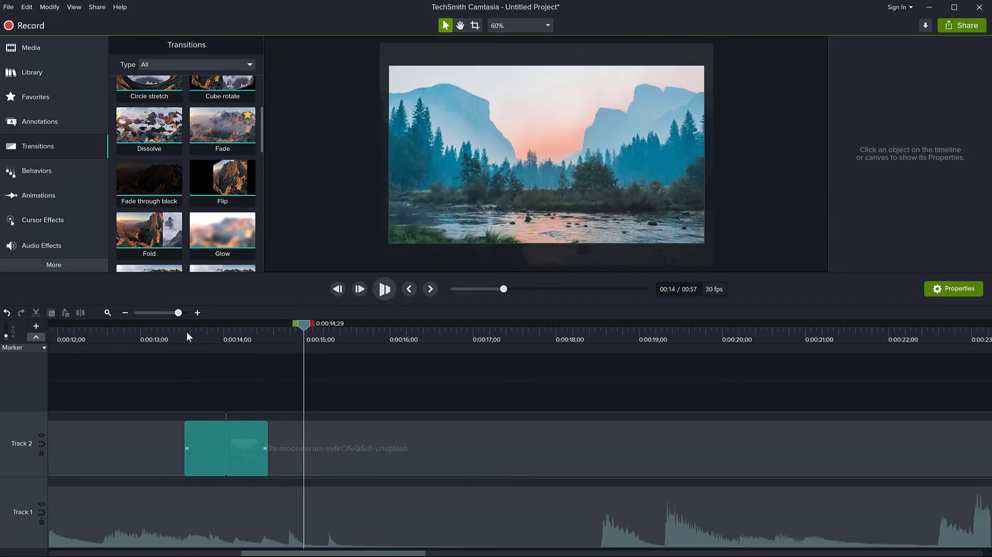
{"action": "left_click_drag", "start_coordinate": [304, 325], "coordinate": [225, 337]}
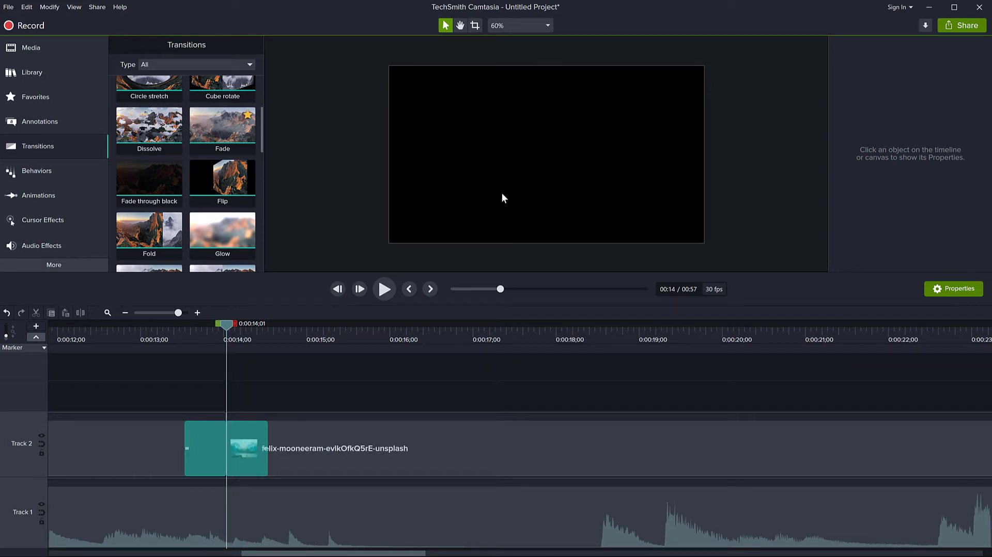
Step: Add Autumn Rain volume points at 0:13;15, 0:14 and 0:14;15, pulling the middle one to silence
{"action": "left_click", "coordinate": [269, 519]}
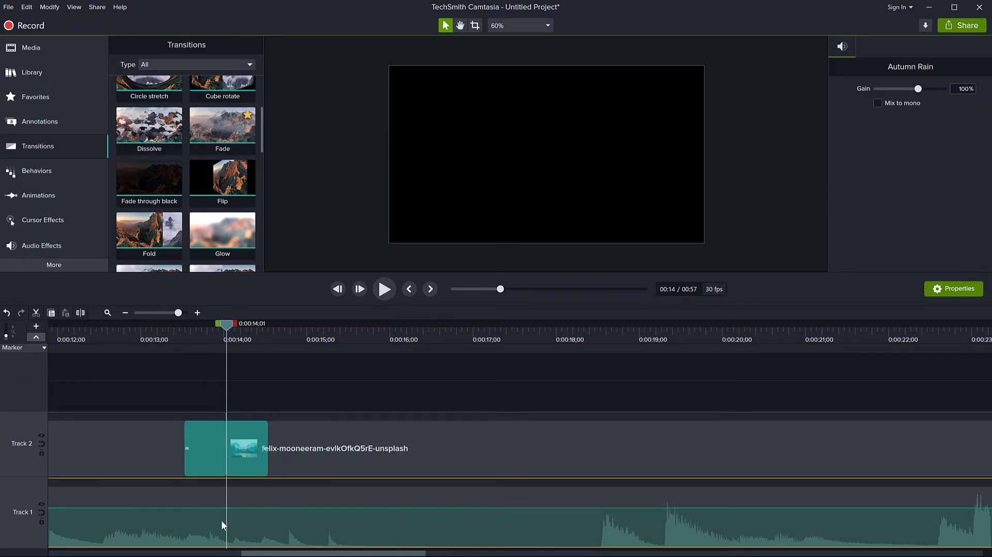
{"action": "scroll", "coordinate": [191, 527], "scroll_direction": "up", "scroll_amount": 3}
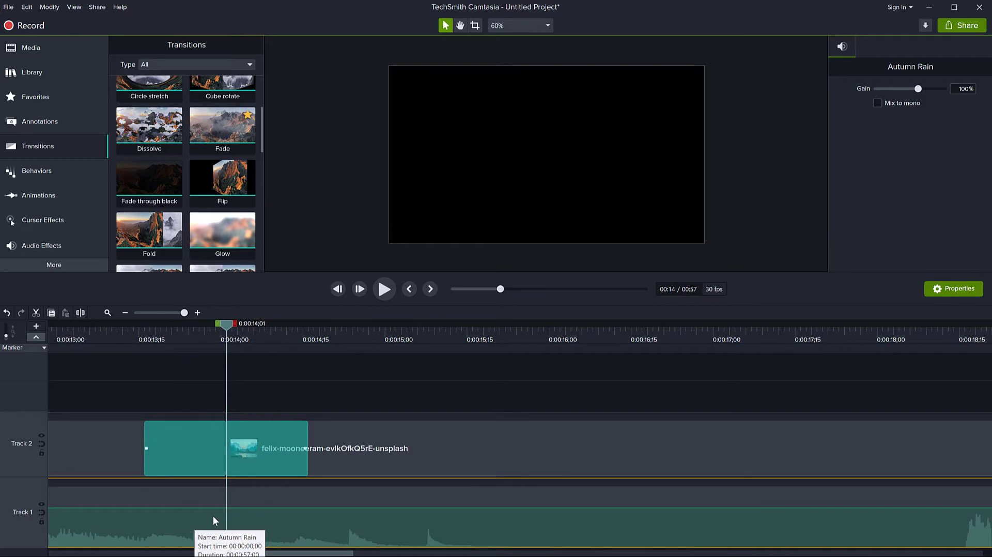
{"action": "double_click", "coordinate": [226, 508]}
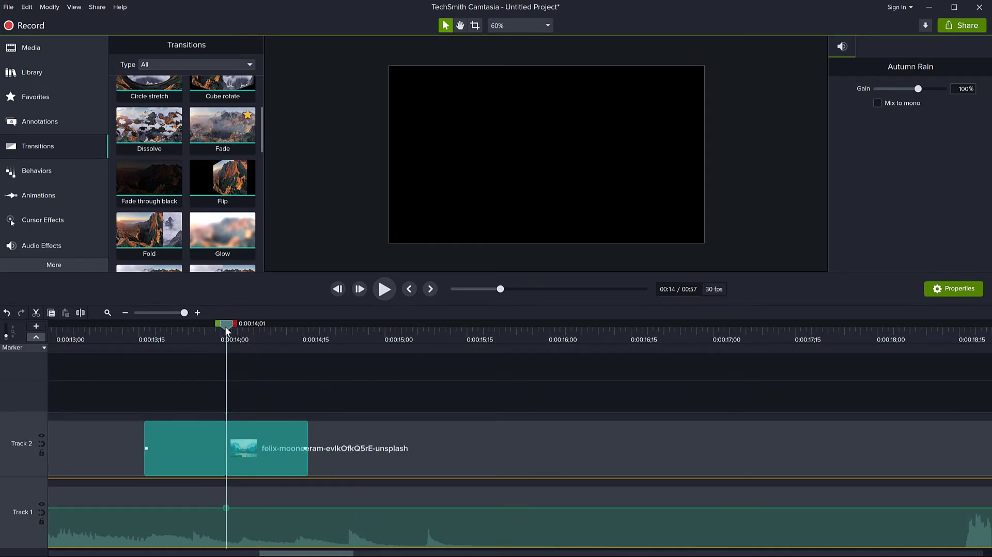
{"action": "mouse_move", "coordinate": [226, 326]}
{"action": "left_mouse_down"}
{"action": "mouse_move", "coordinate": [274, 329]}
{"action": "mouse_move", "coordinate": [226, 329]}
{"action": "left_mouse_up"}
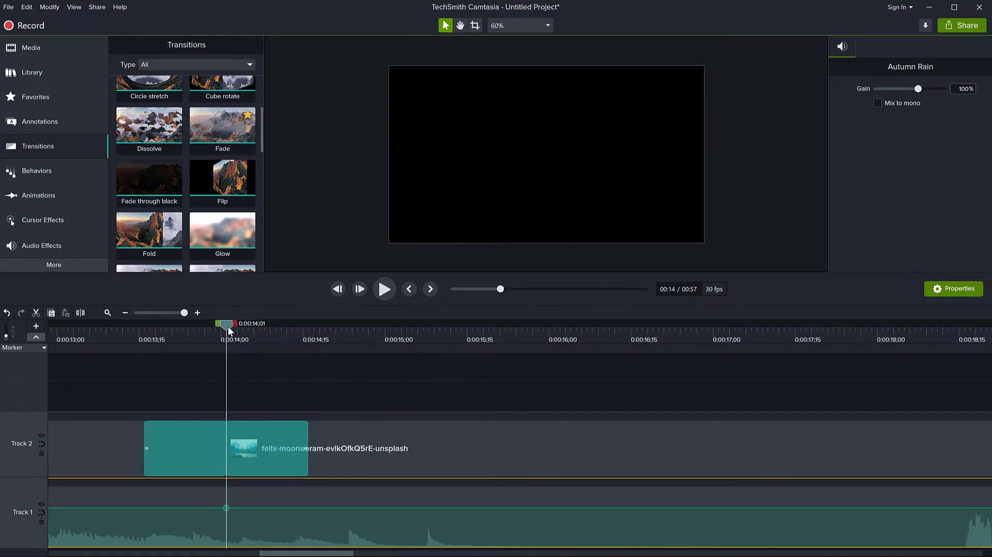
{"action": "double_click", "coordinate": [308, 507]}
{"action": "double_click", "coordinate": [144, 507]}
{"action": "left_click_drag", "start_coordinate": [228, 508], "coordinate": [228, 549]}
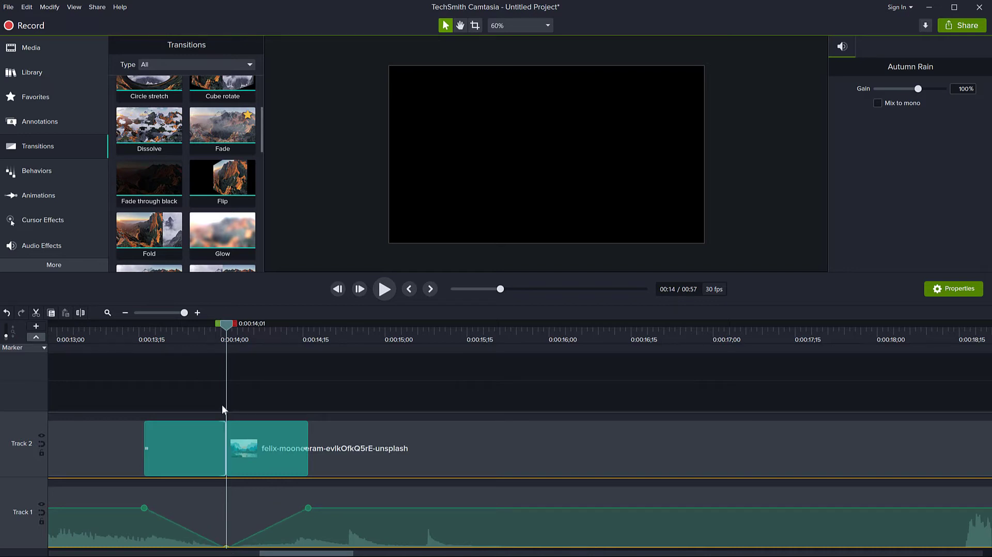
Step: Play back the current music dip around 0:00:14
{"action": "left_click", "coordinate": [144, 340]}
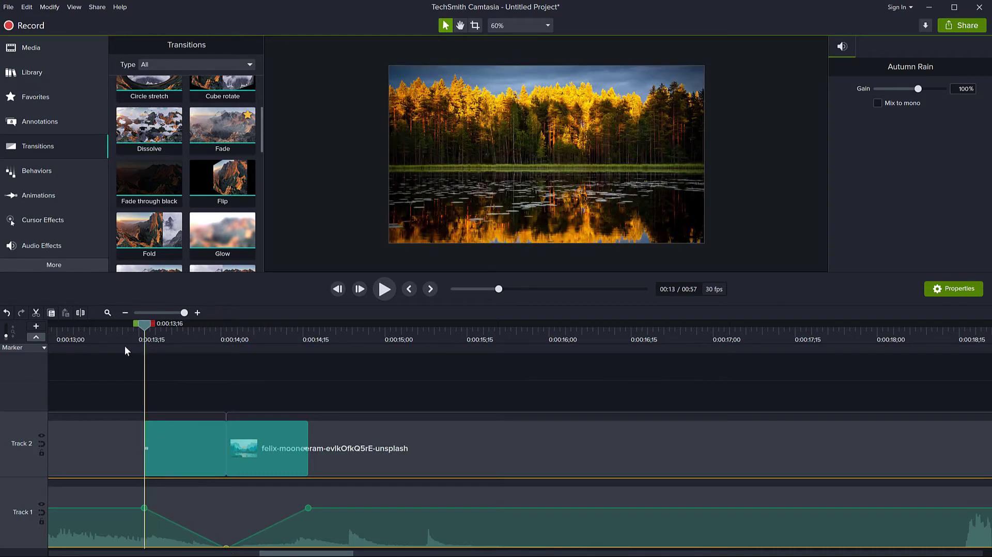
{"action": "key", "text": "space"}
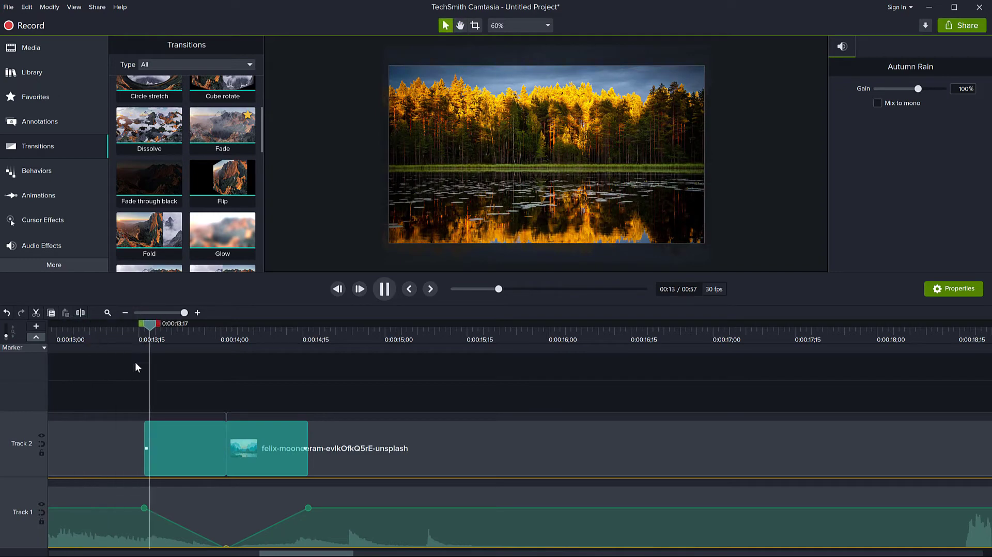
{"action": "key", "text": "space"}
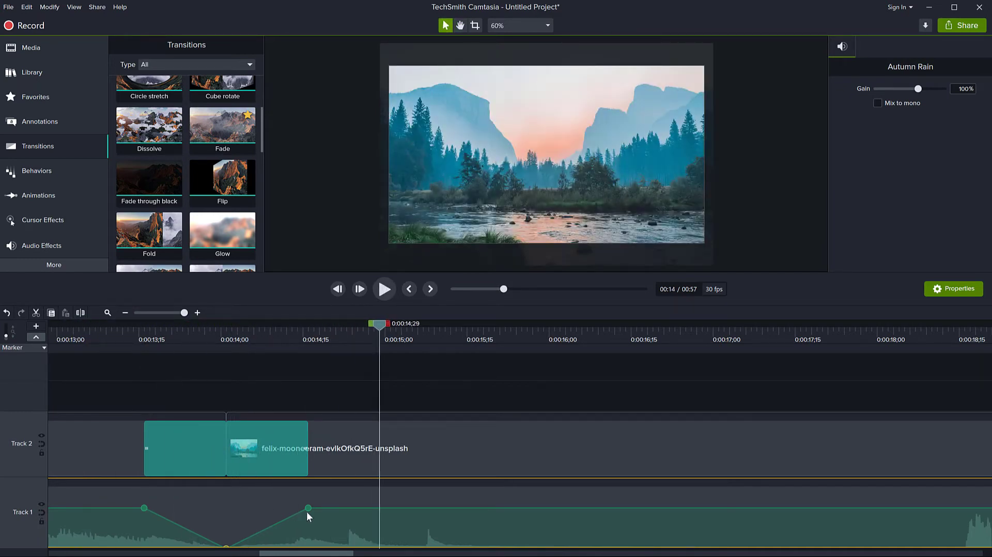
Step: Widen the dip to start near 0:12;12 and recover around 0:15;07, then replay it
{"action": "left_click_drag", "start_coordinate": [308, 507], "coordinate": [444, 508]}
{"action": "scroll", "coordinate": [165, 513], "scroll_direction": "down", "scroll_amount": 1}
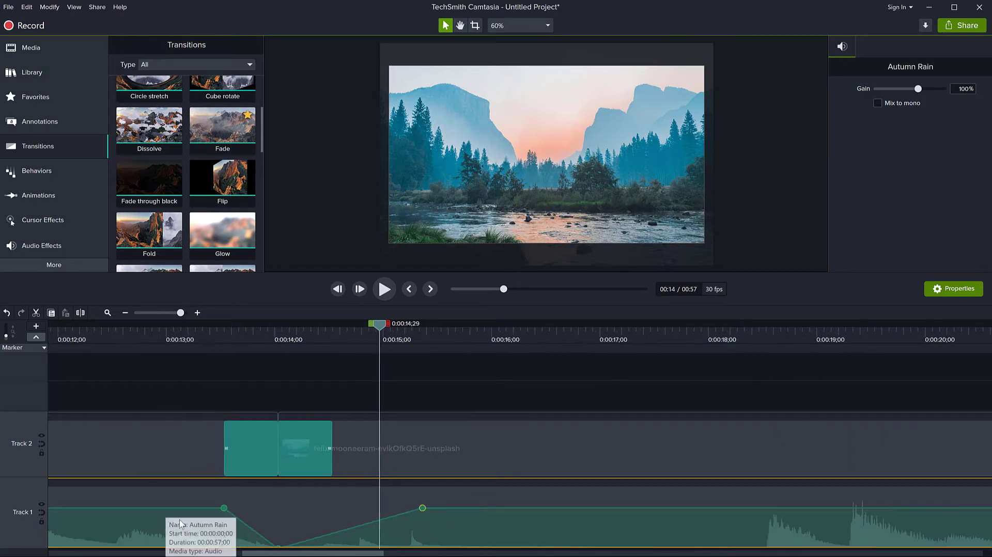
{"action": "left_click_drag", "start_coordinate": [225, 508], "coordinate": [113, 507]}
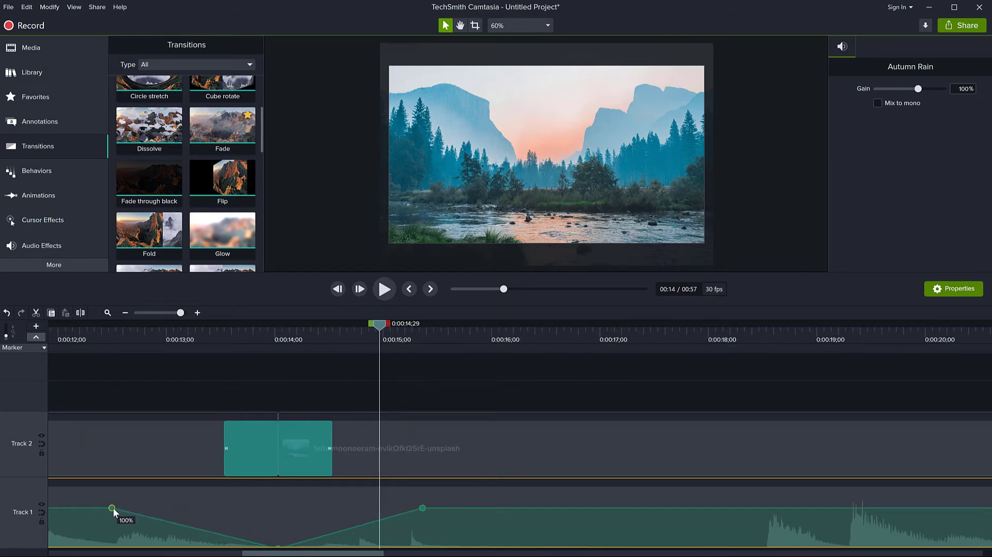
{"action": "left_click", "coordinate": [55, 332]}
{"action": "key", "text": "space"}
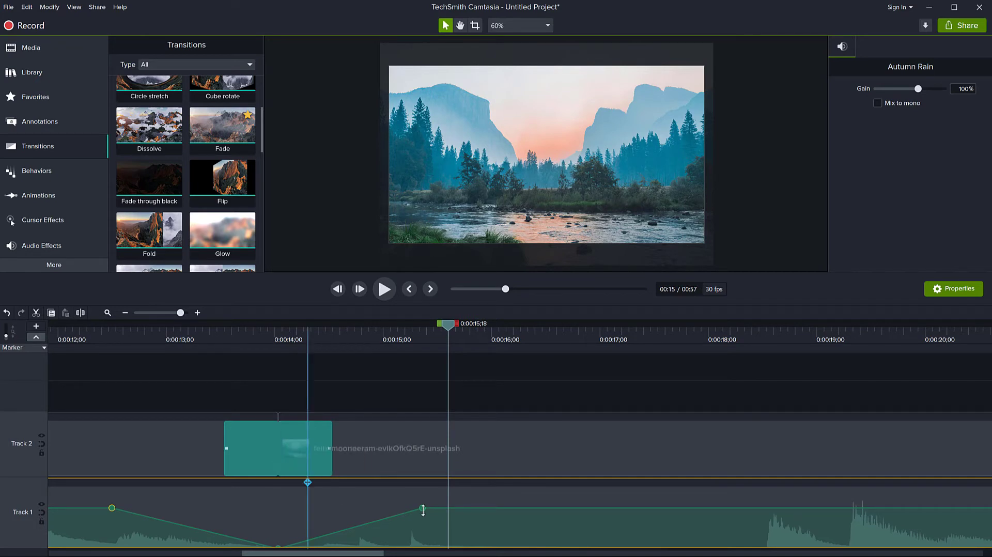
Step: Replace the fade before the third picture with a Fade through black transition
{"action": "scroll", "coordinate": [445, 504], "scroll_direction": "right", "scroll_amount": 10}
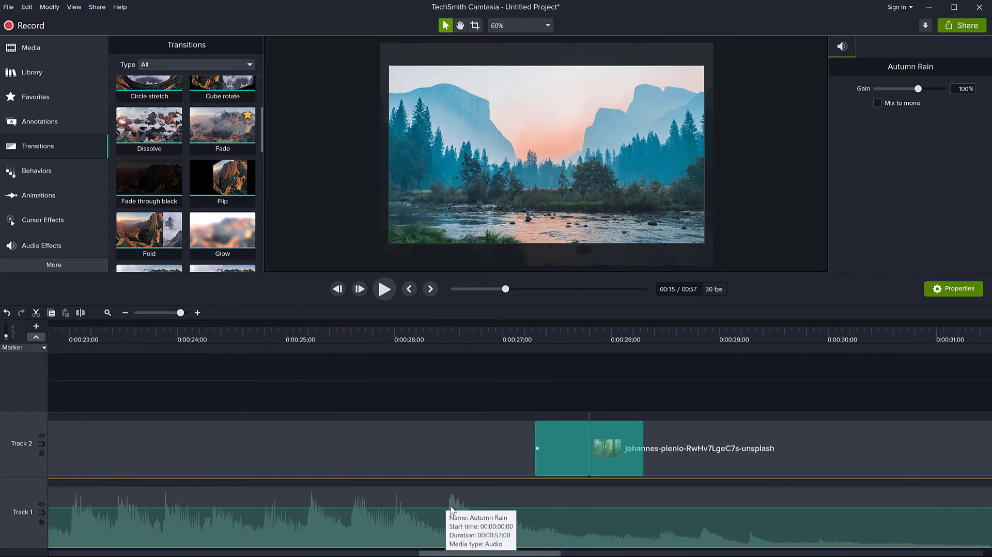
{"action": "scroll", "coordinate": [451, 509], "scroll_direction": "right", "scroll_amount": 3}
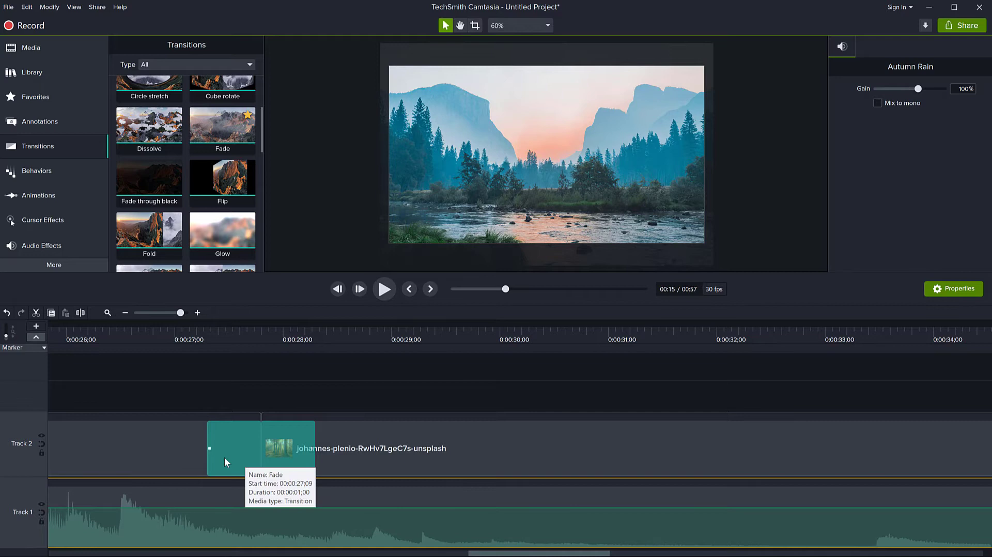
{"action": "left_click", "coordinate": [224, 457]}
{"action": "left_click_drag", "start_coordinate": [173, 170], "coordinate": [267, 456]}
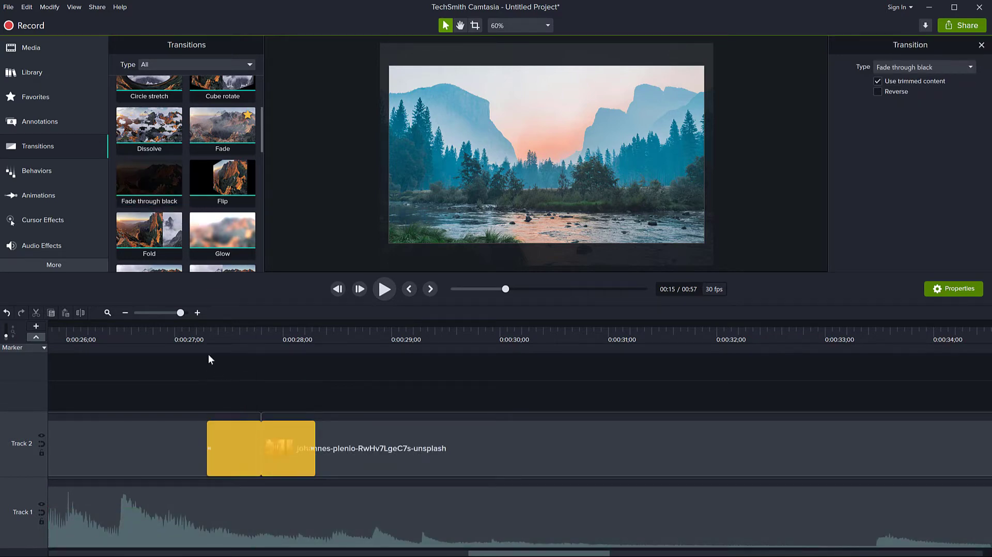
Step: Add volume points on the Autumn Rain song and pull the middle one down to dip it
{"action": "left_click", "coordinate": [266, 525]}
{"action": "double_click", "coordinate": [261, 508]}
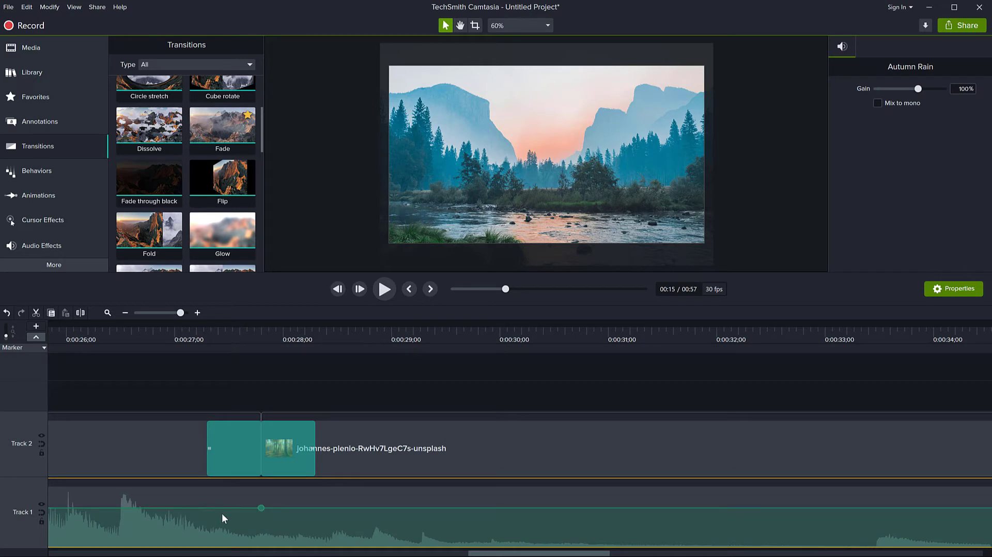
{"action": "left_click", "coordinate": [261, 339]}
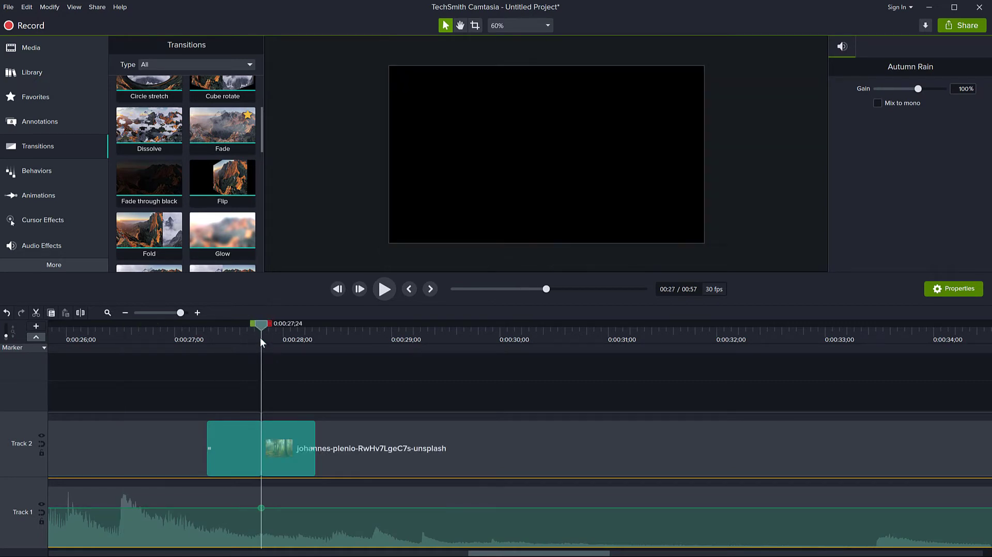
{"action": "double_click", "coordinate": [109, 509]}
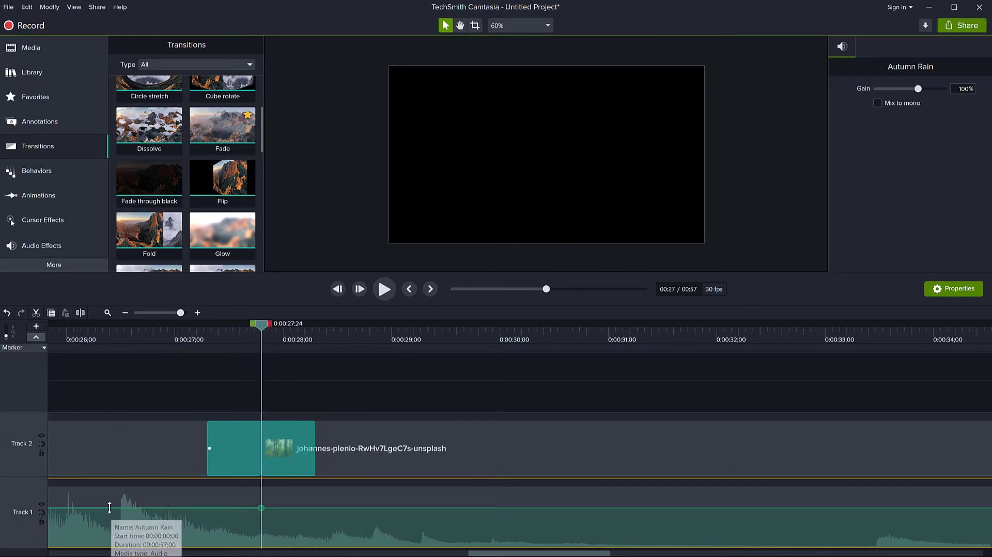
{"action": "double_click", "coordinate": [406, 508]}
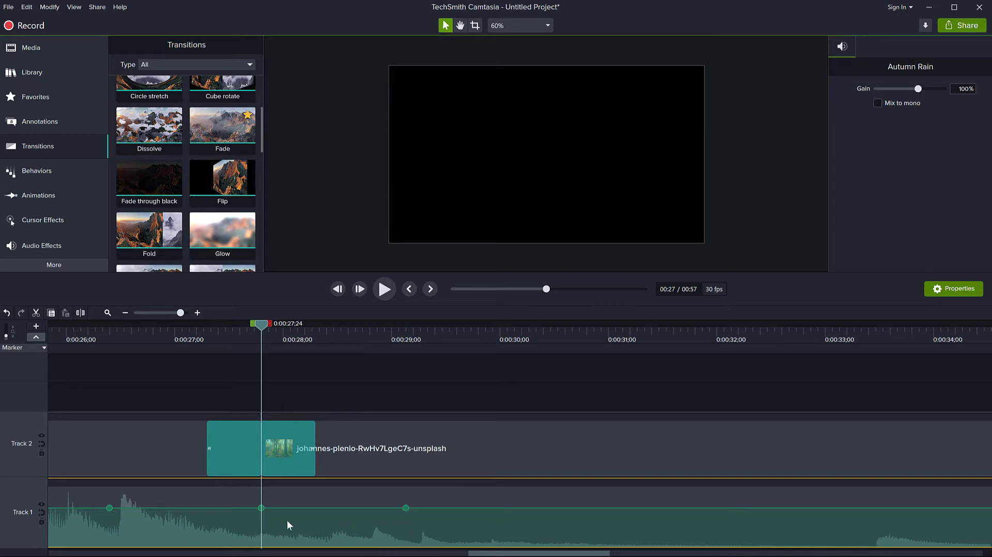
{"action": "left_click_drag", "start_coordinate": [261, 508], "coordinate": [258, 546]}
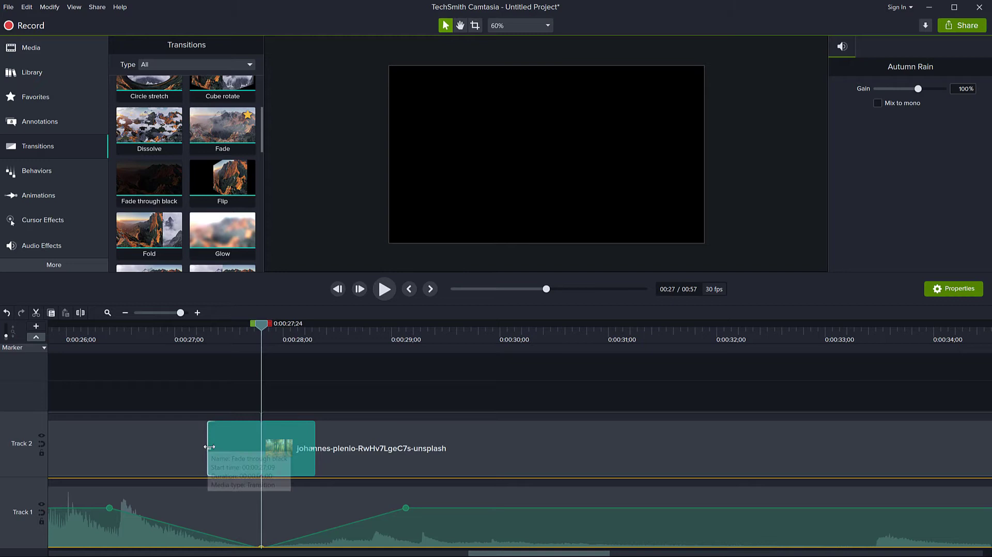
Step: Lengthen the Fade through black to about two seconds and play it back to check
{"action": "left_click_drag", "start_coordinate": [208, 447], "coordinate": [120, 449]}
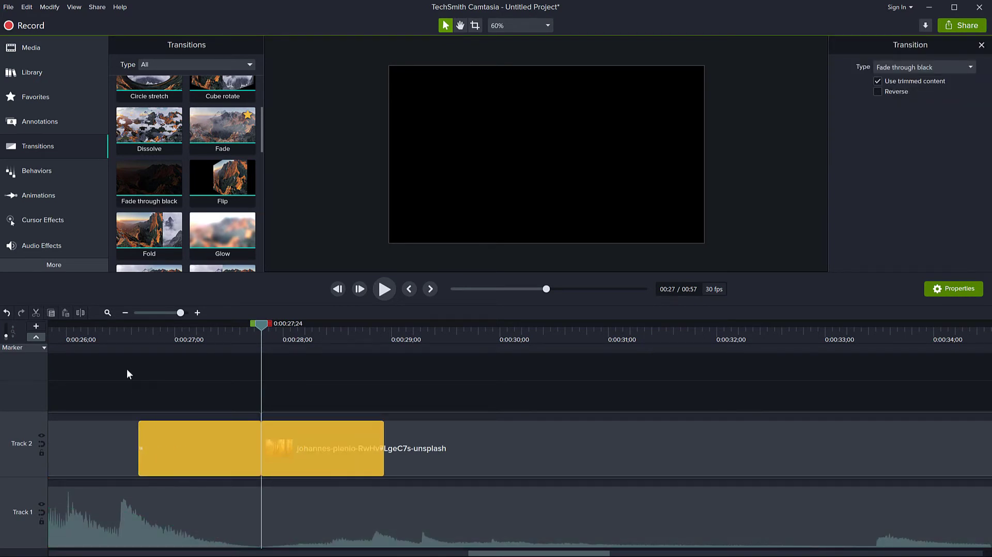
{"action": "left_click", "coordinate": [96, 335]}
{"action": "key", "text": "space"}
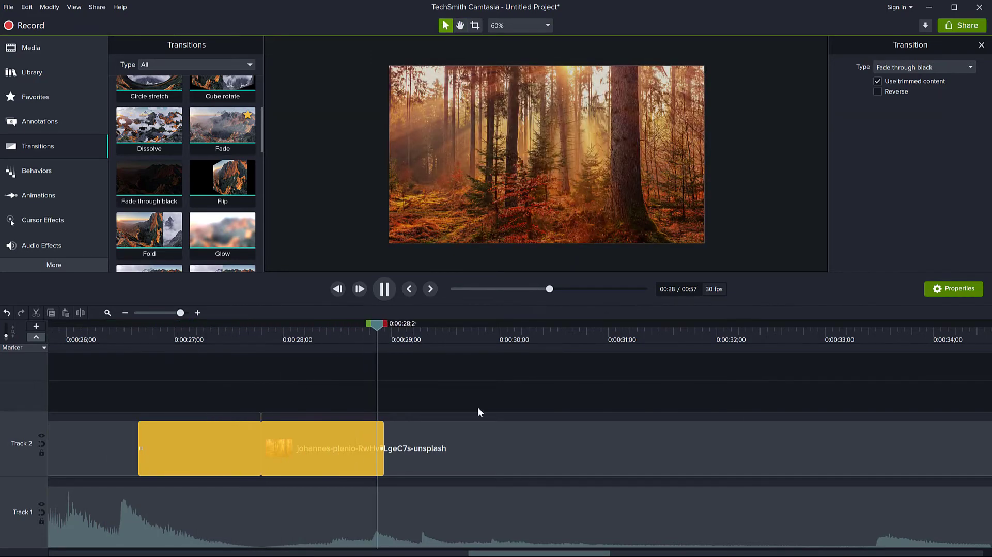
{"action": "key", "text": "space"}
{"action": "scroll", "coordinate": [558, 455], "scroll_direction": "down", "scroll_amount": 4}
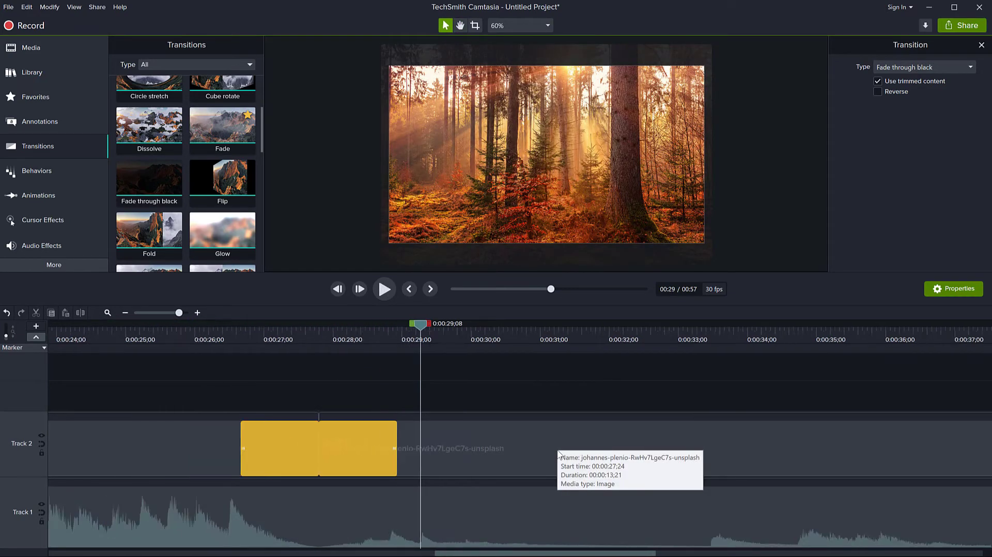
{"action": "scroll", "coordinate": [558, 454], "scroll_direction": "down", "scroll_amount": 2}
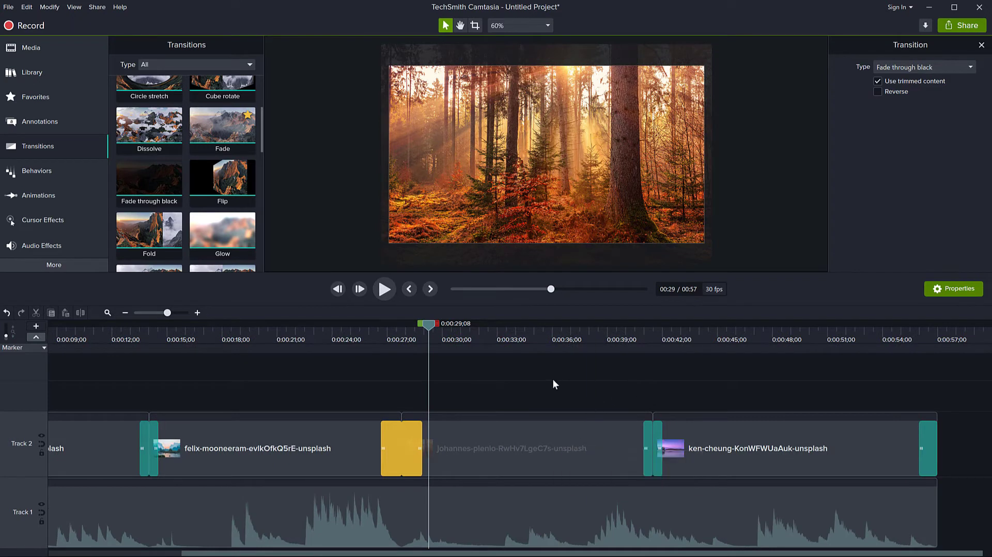
{"action": "left_click_drag", "start_coordinate": [427, 323], "coordinate": [422, 323]}
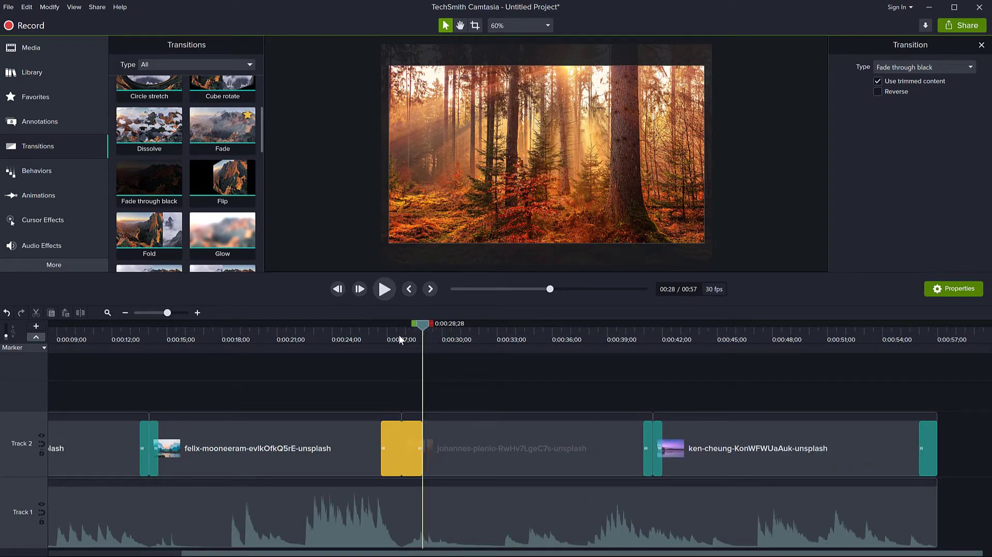
Step: Move the playhead back to 0:00:14;01, where the second picture begins
{"action": "left_click", "coordinate": [399, 336]}
{"action": "left_click", "coordinate": [331, 367]}
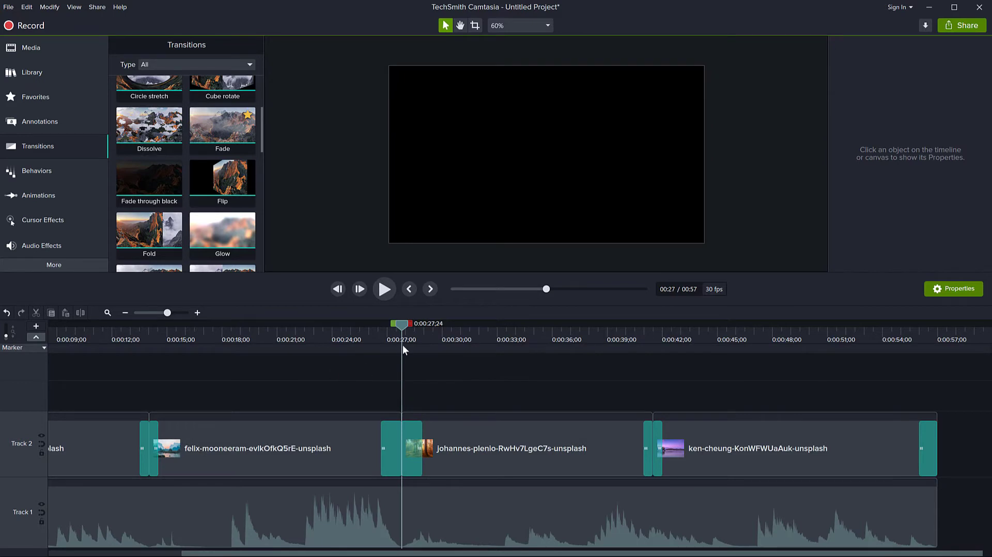
{"action": "left_click_drag", "start_coordinate": [392, 324], "coordinate": [143, 348]}
Step: Make sure Marker, not Quiz, is the chosen type in the marker dropdown
{"action": "left_click", "coordinate": [149, 347]}
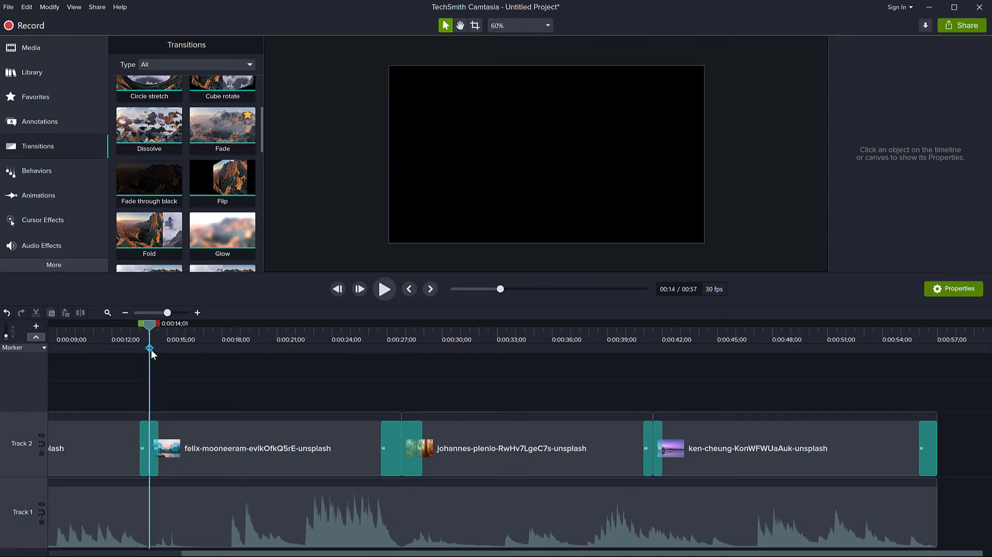
{"action": "mouse_move", "coordinate": [153, 349]}
{"action": "left_mouse_down"}
{"action": "mouse_move", "coordinate": [185, 349]}
{"action": "mouse_move", "coordinate": [160, 348]}
{"action": "mouse_move", "coordinate": [177, 338]}
{"action": "left_mouse_up"}
{"action": "left_click", "coordinate": [180, 348]}
{"action": "mouse_move", "coordinate": [180, 348]}
{"action": "left_mouse_down"}
{"action": "mouse_move", "coordinate": [162, 349]}
{"action": "mouse_move", "coordinate": [209, 348]}
{"action": "mouse_move", "coordinate": [39, 348]}
{"action": "left_mouse_up"}
{"action": "left_click", "coordinate": [44, 348]}
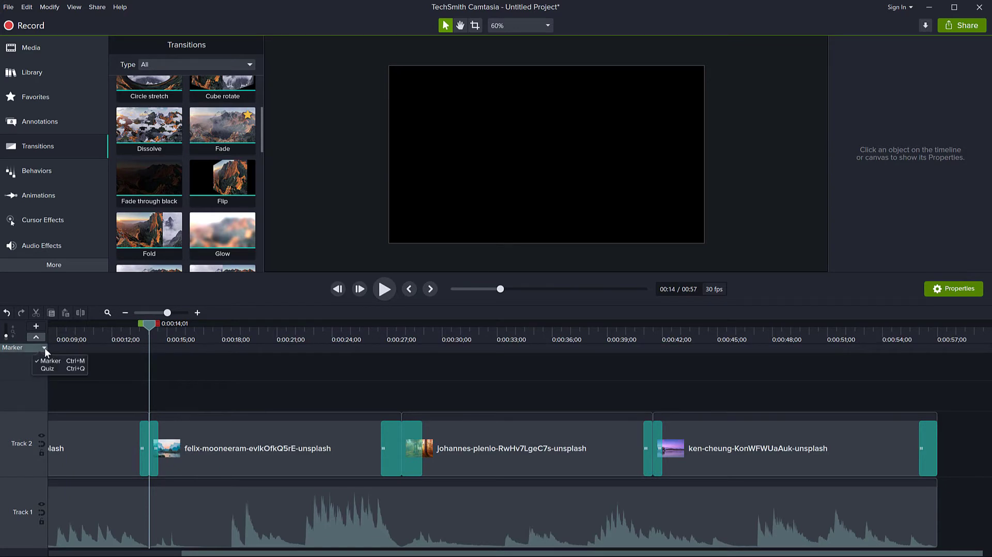
{"action": "left_click", "coordinate": [45, 348]}
{"action": "left_click", "coordinate": [44, 347]}
{"action": "left_click", "coordinate": [39, 347]}
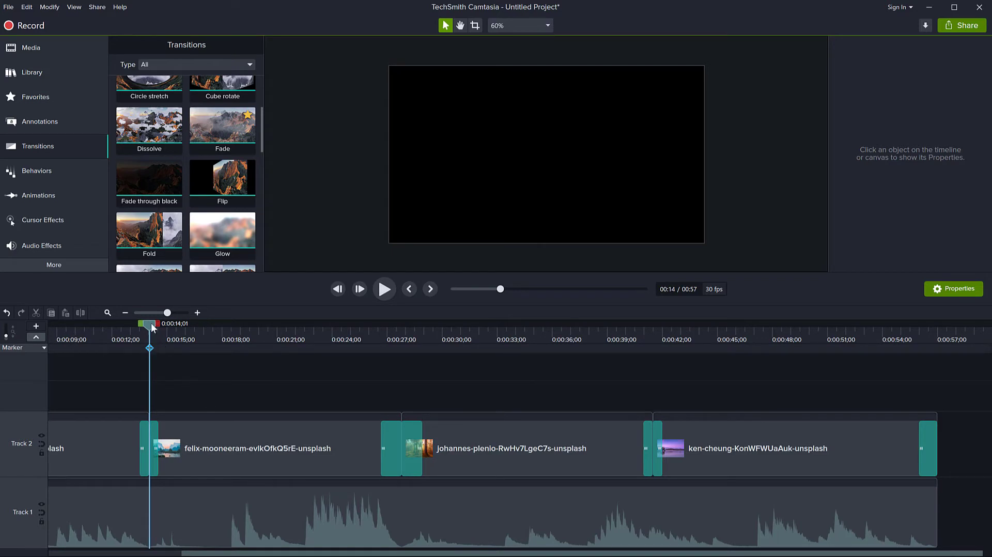
Step: Add Marker 1, then Marker 2 at 0:00:27;24 and Marker 3 at 0:00:41;15
{"action": "key", "text": "m"}
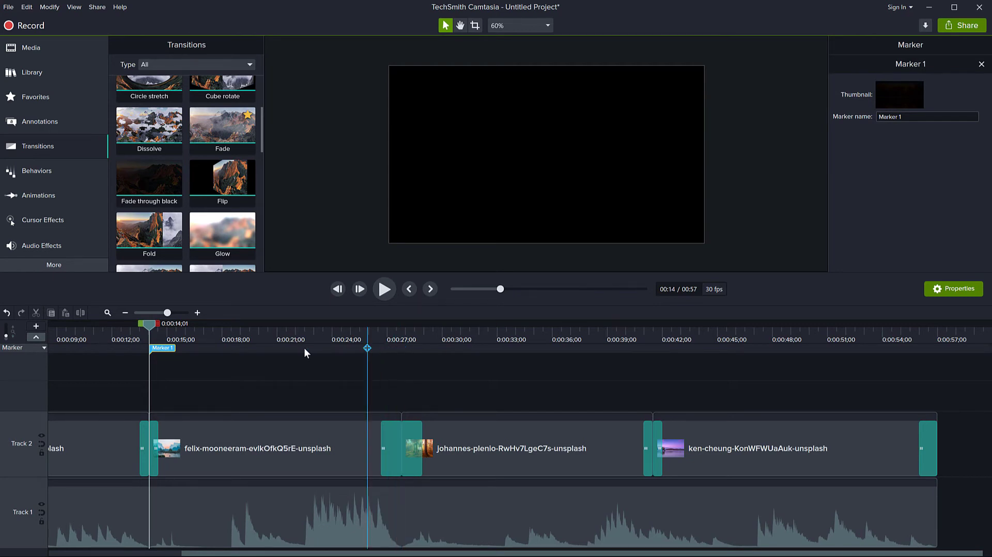
{"action": "left_click_drag", "start_coordinate": [153, 324], "coordinate": [409, 346]}
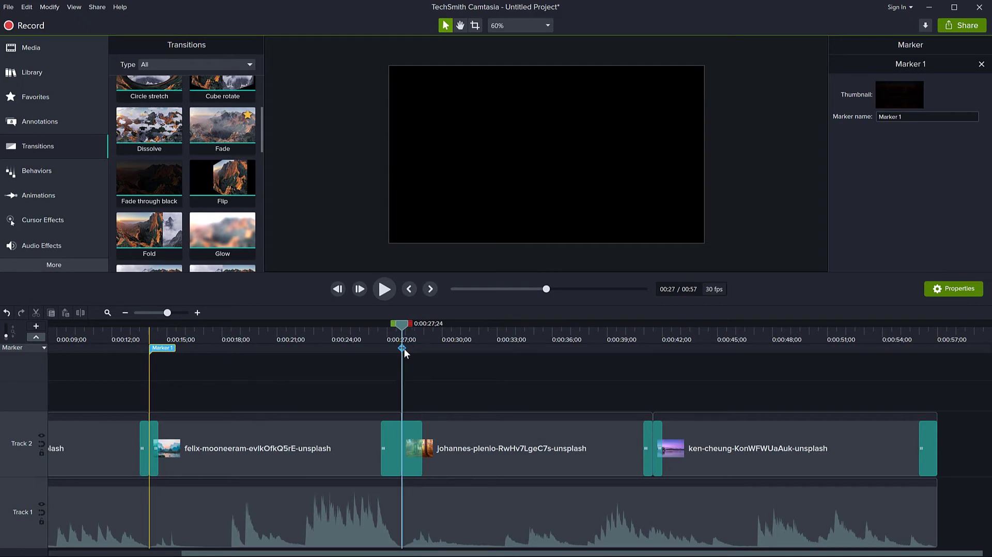
{"action": "left_click", "coordinate": [402, 348]}
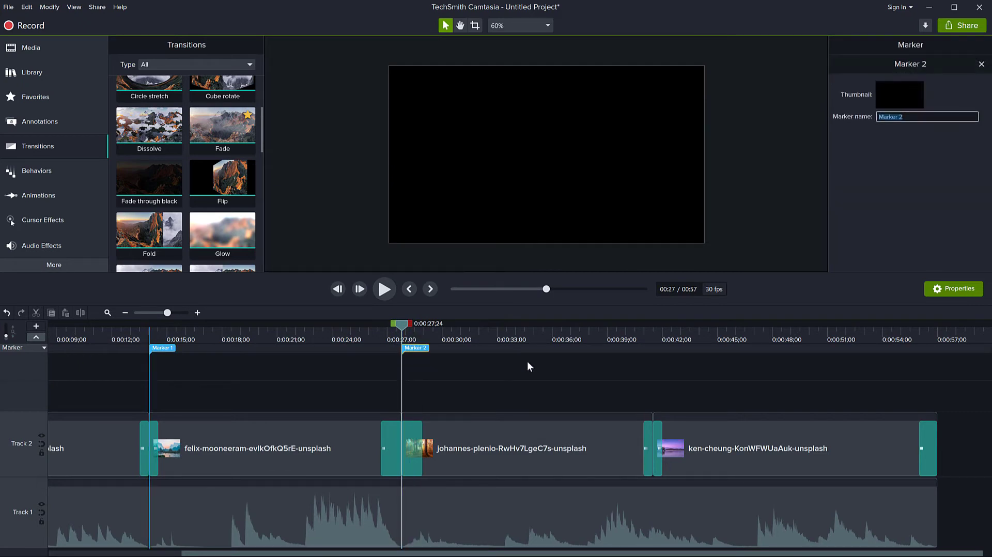
{"action": "left_click_drag", "start_coordinate": [406, 329], "coordinate": [654, 350]}
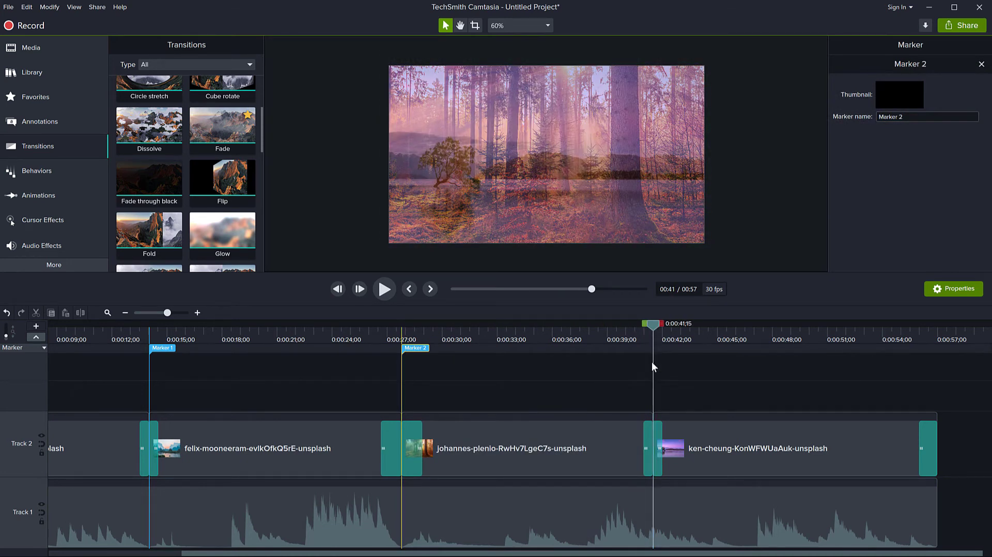
{"action": "left_click", "coordinate": [653, 348]}
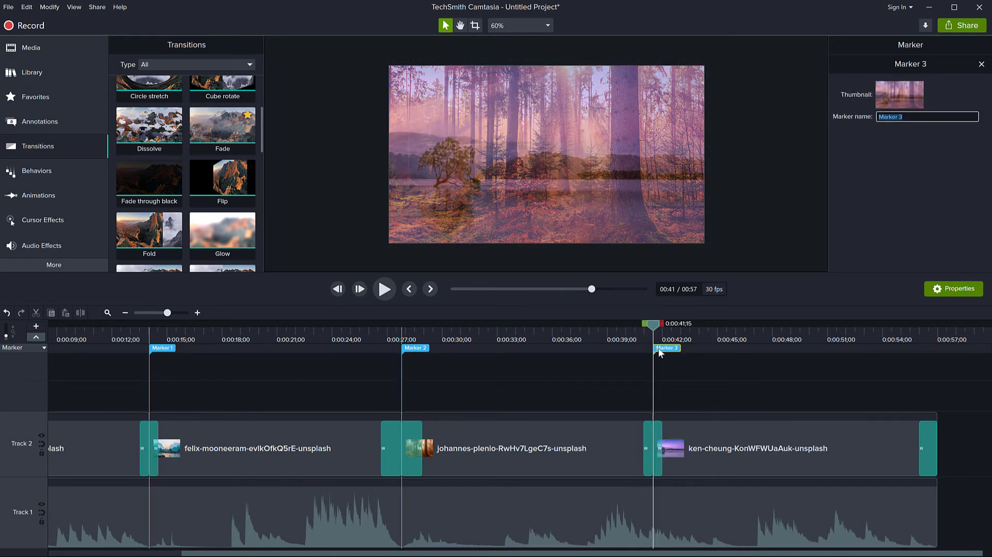
Step: Deselect Marker 3 and zoom the timeline out to show all markers
{"action": "left_click", "coordinate": [758, 331]}
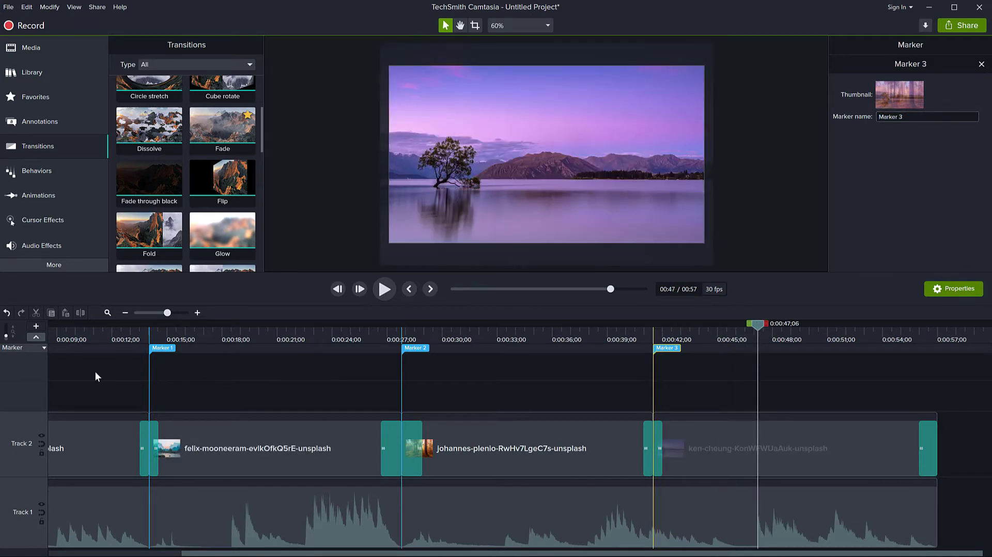
{"action": "scroll", "coordinate": [149, 414], "scroll_direction": "down", "scroll_amount": 3}
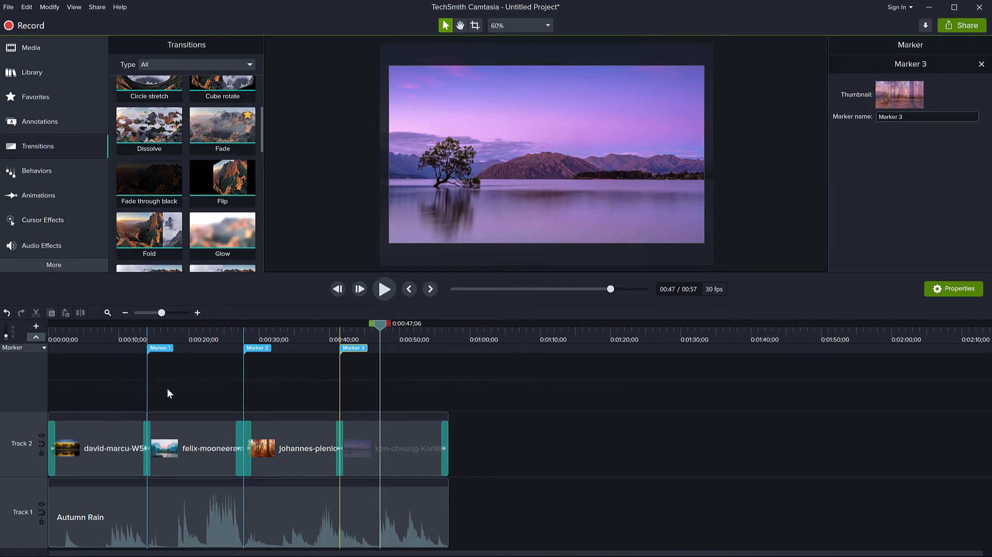
{"action": "left_click", "coordinate": [562, 416]}
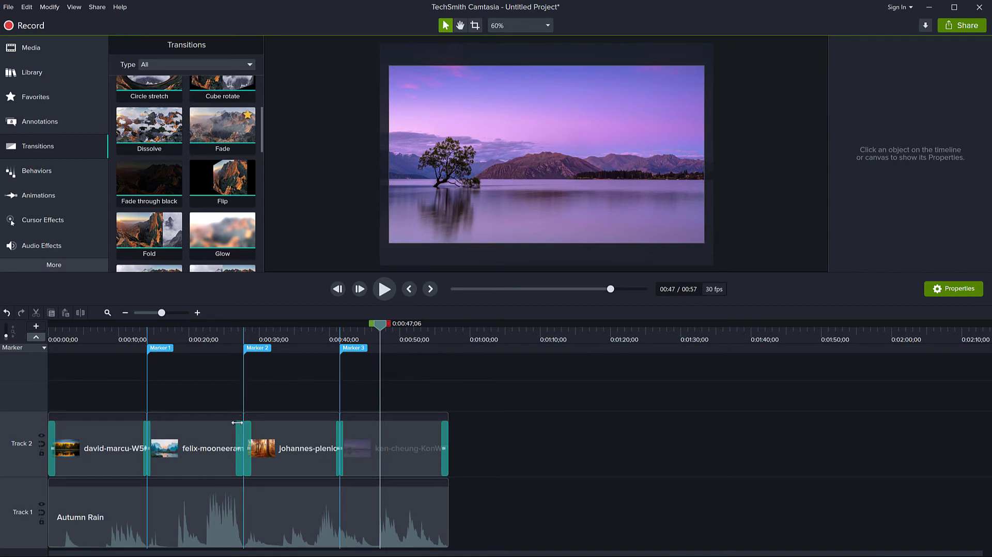
{"action": "left_click_drag", "start_coordinate": [237, 422], "coordinate": [245, 430]}
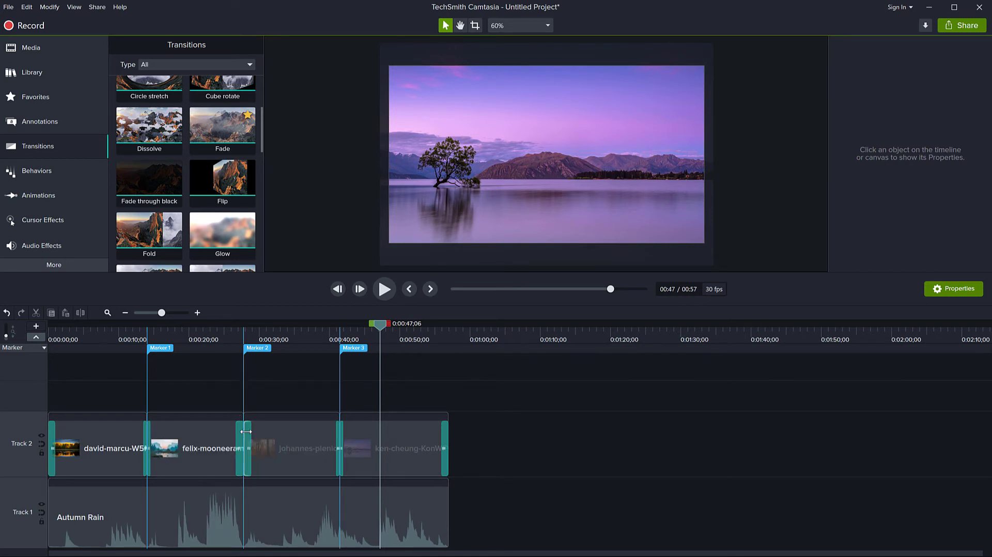
{"action": "left_click_drag", "start_coordinate": [230, 424], "coordinate": [228, 420]}
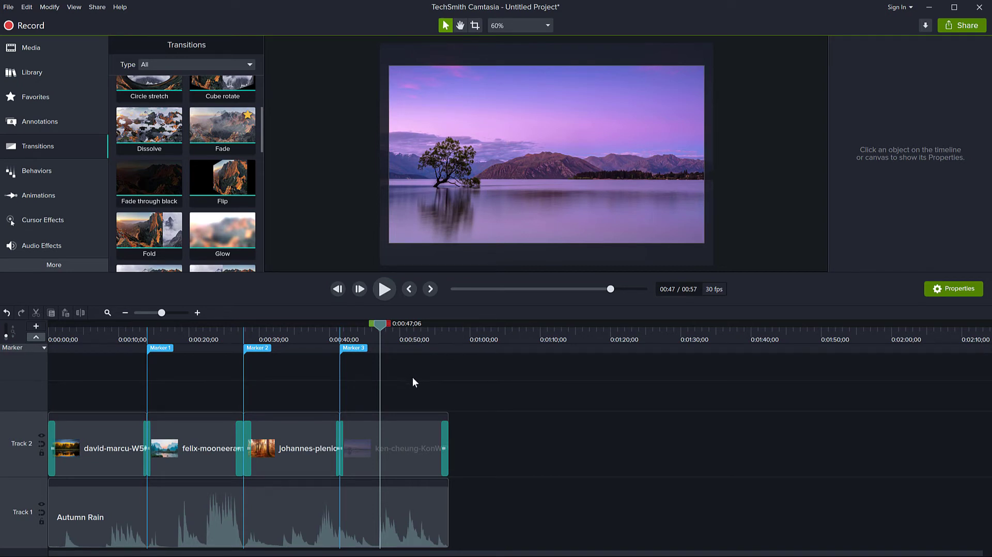
Step: Set up a Local File MP4 export with custom settings and Multiple files based on markers
{"action": "left_click", "coordinate": [953, 27]}
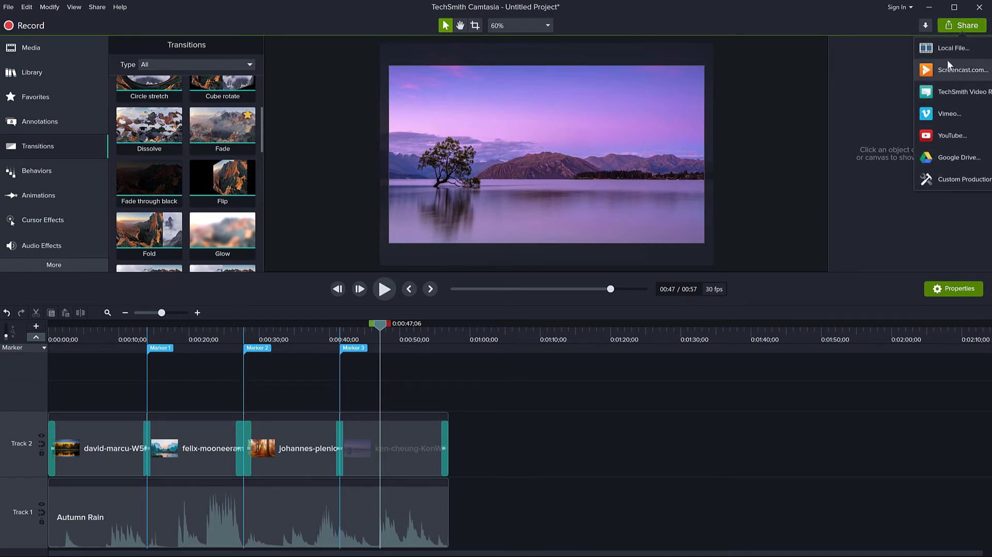
{"action": "left_click", "coordinate": [943, 48]}
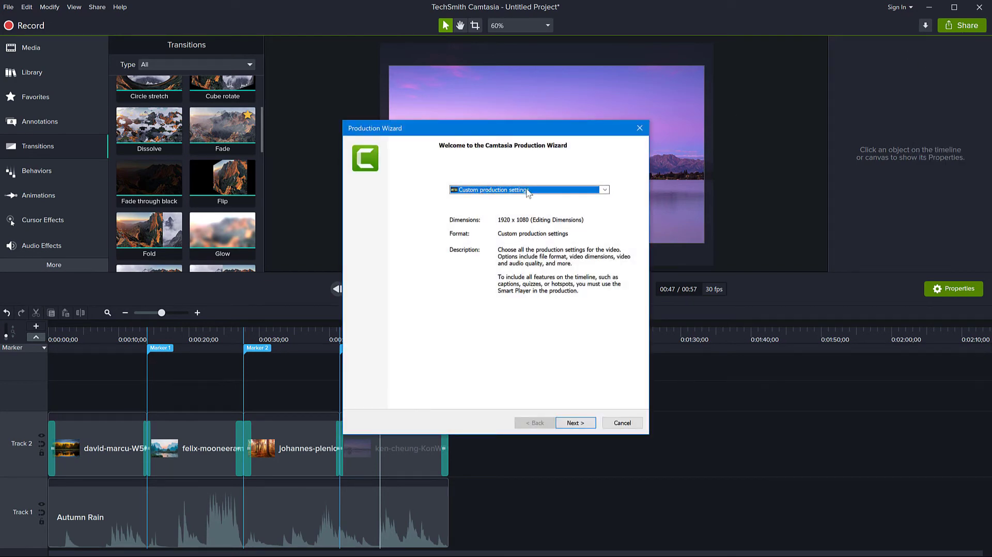
{"action": "left_click", "coordinate": [570, 423]}
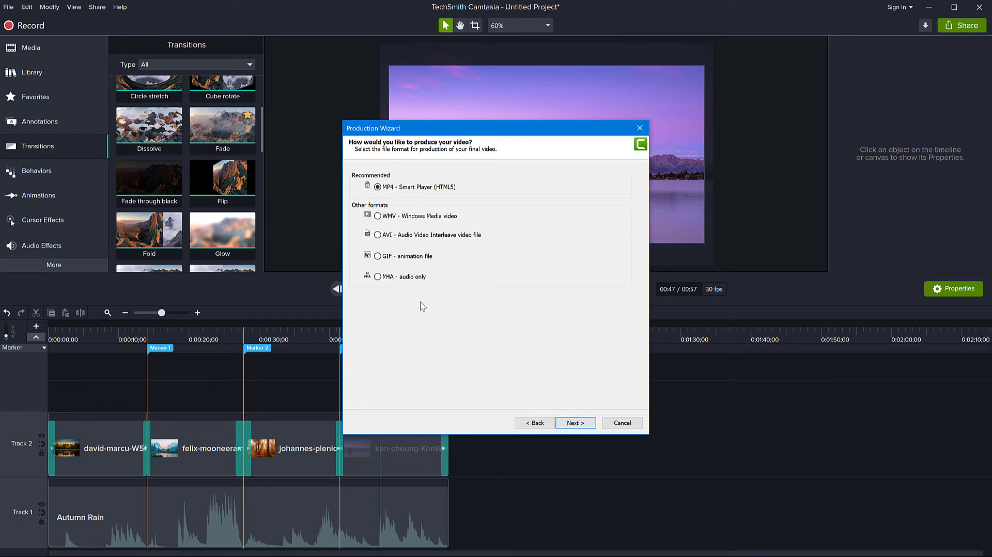
{"action": "left_click", "coordinate": [579, 423]}
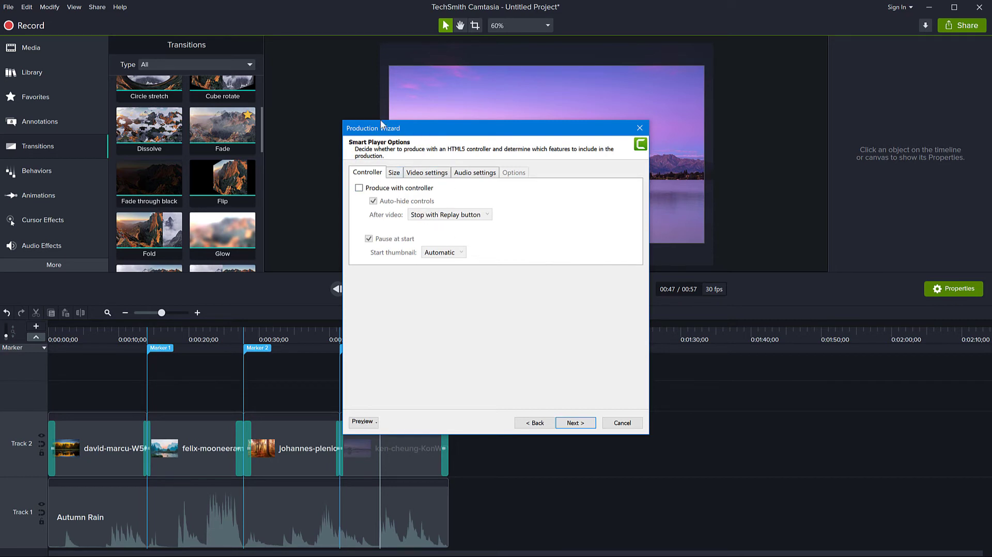
{"action": "left_click", "coordinate": [426, 174]}
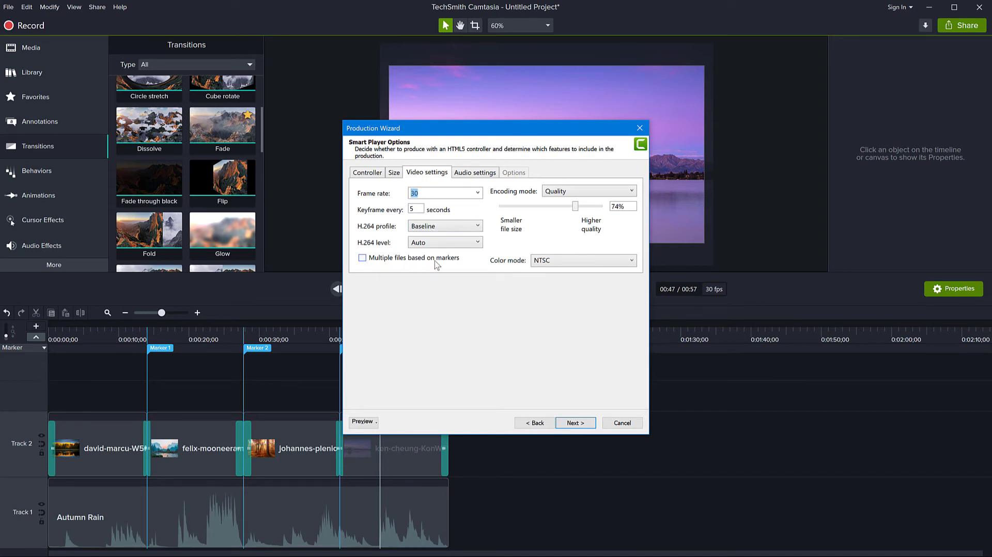
{"action": "left_click", "coordinate": [374, 262]}
Step: Go to the Marker options and preview the Introduction, Marker 1 and Marker 3 sections
{"action": "left_click", "coordinate": [580, 424]}
{"action": "left_click", "coordinate": [565, 421]}
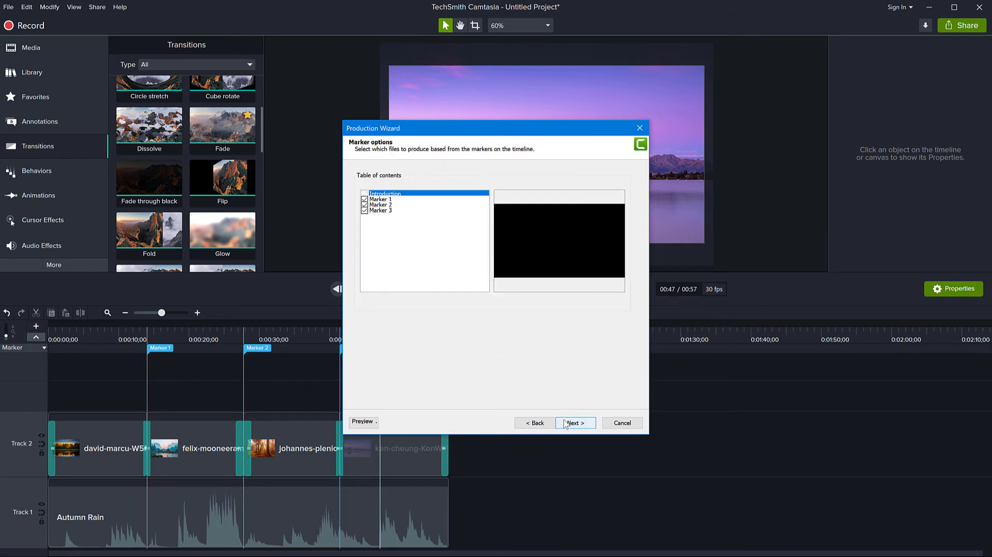
{"action": "left_click", "coordinate": [382, 200]}
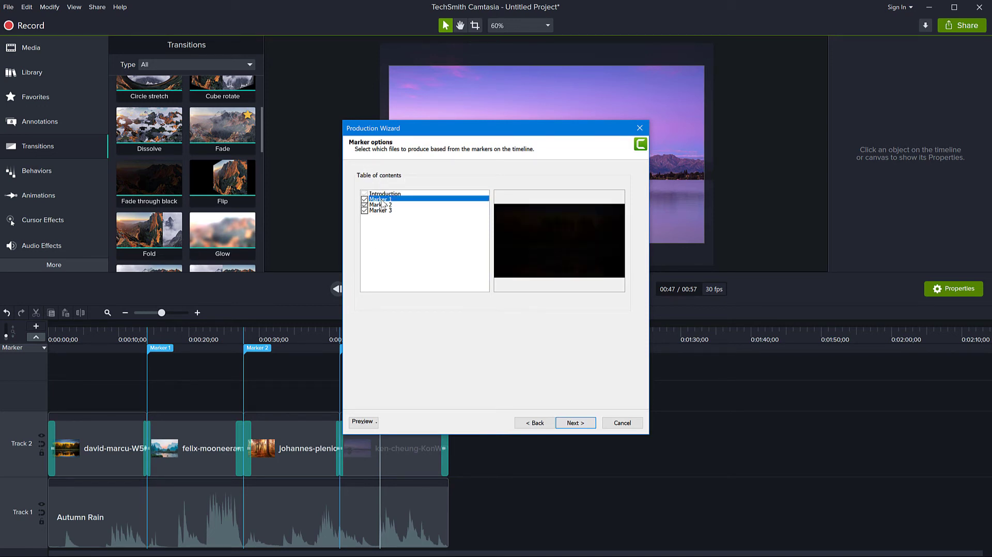
{"action": "left_click", "coordinate": [382, 211]}
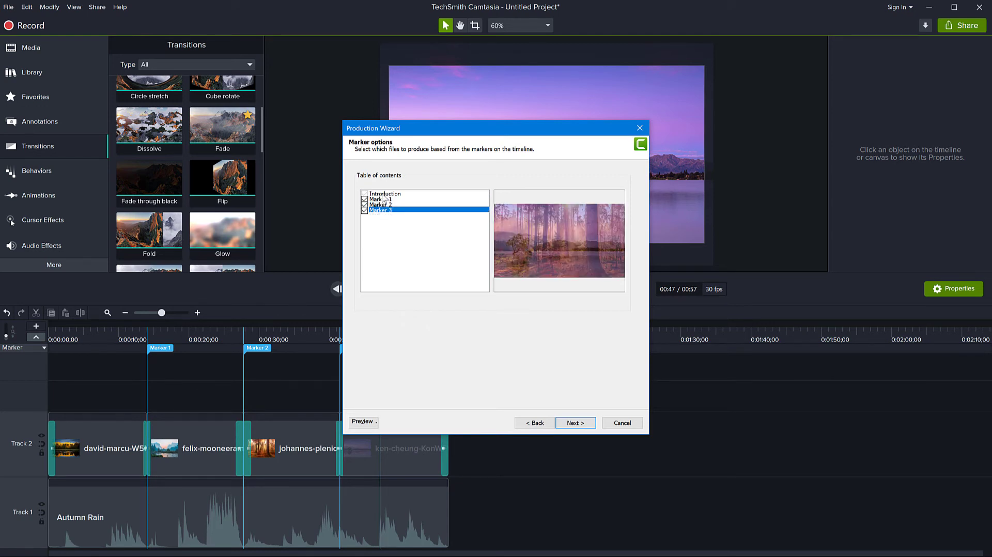
{"action": "left_click", "coordinate": [382, 194]}
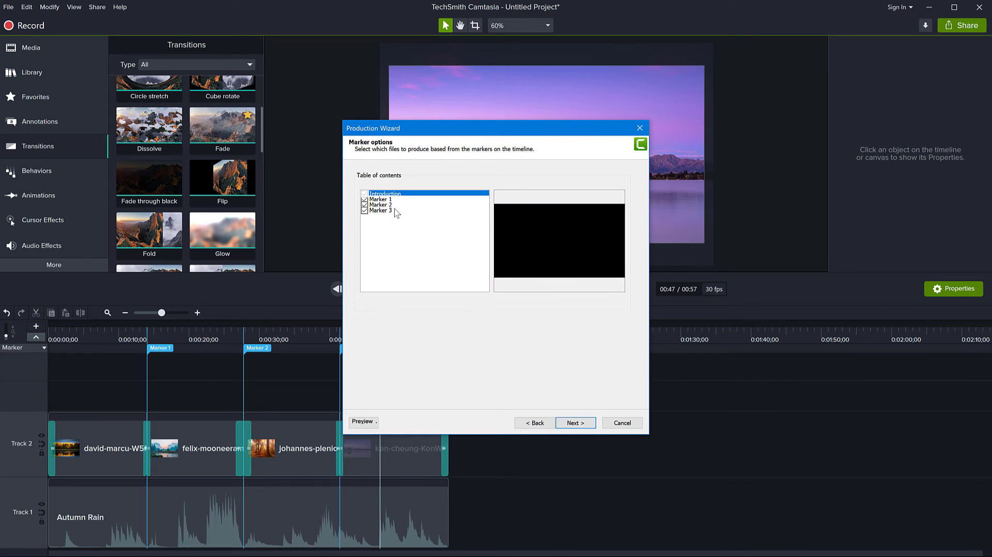
Step: Untick and re-tick Marker 2 and Marker 3, leaving all four sections checked
{"action": "left_click", "coordinate": [365, 201]}
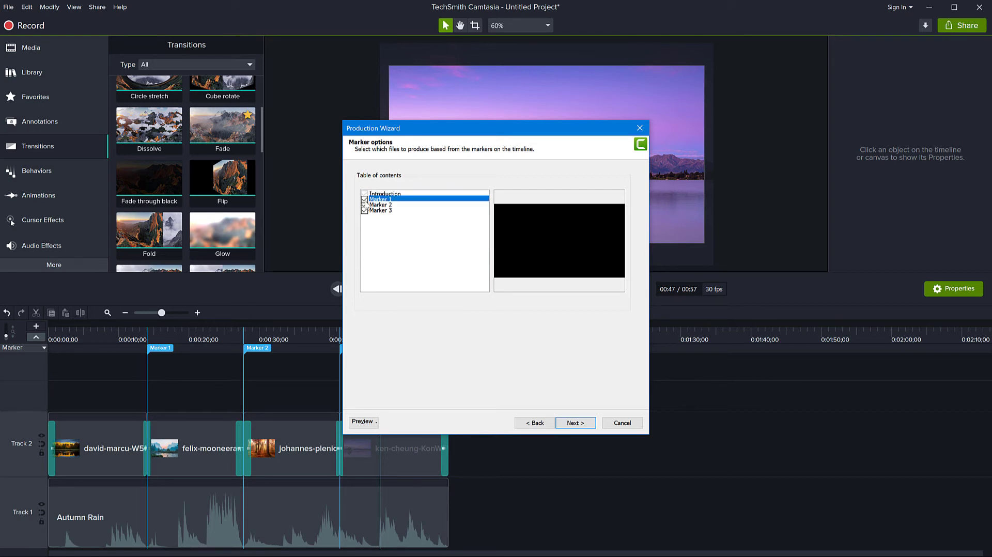
{"action": "left_click", "coordinate": [364, 204]}
{"action": "left_click", "coordinate": [365, 210]}
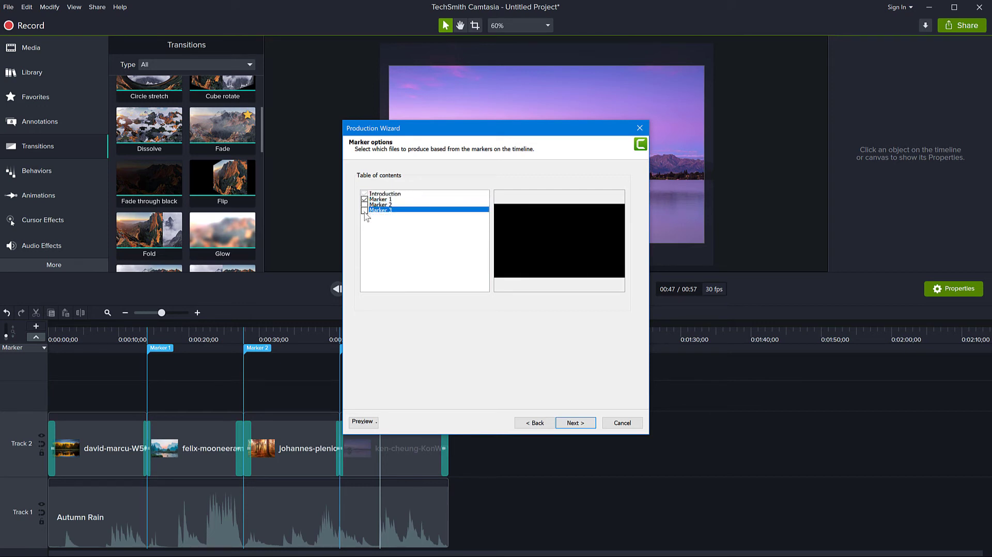
{"action": "left_click", "coordinate": [364, 204]}
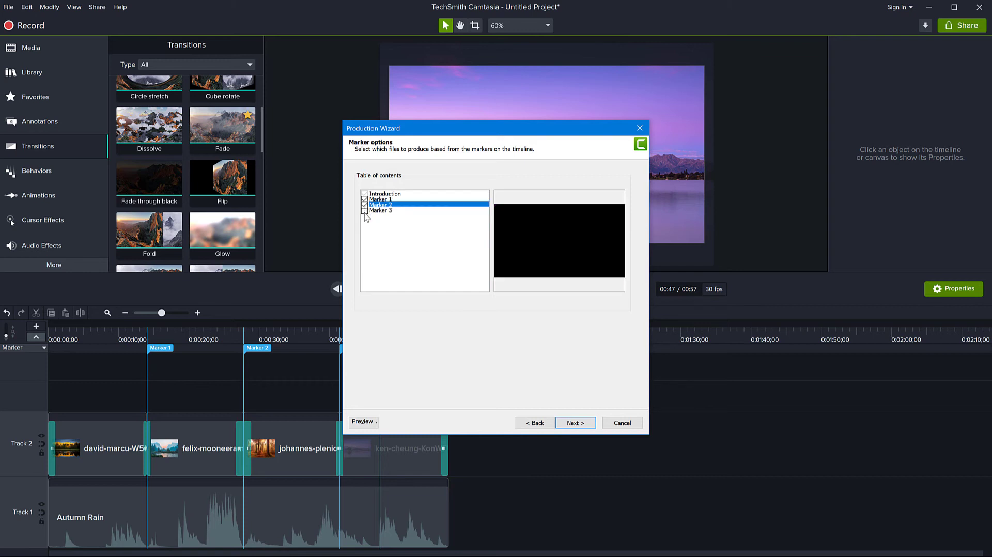
{"action": "left_click", "coordinate": [364, 211]}
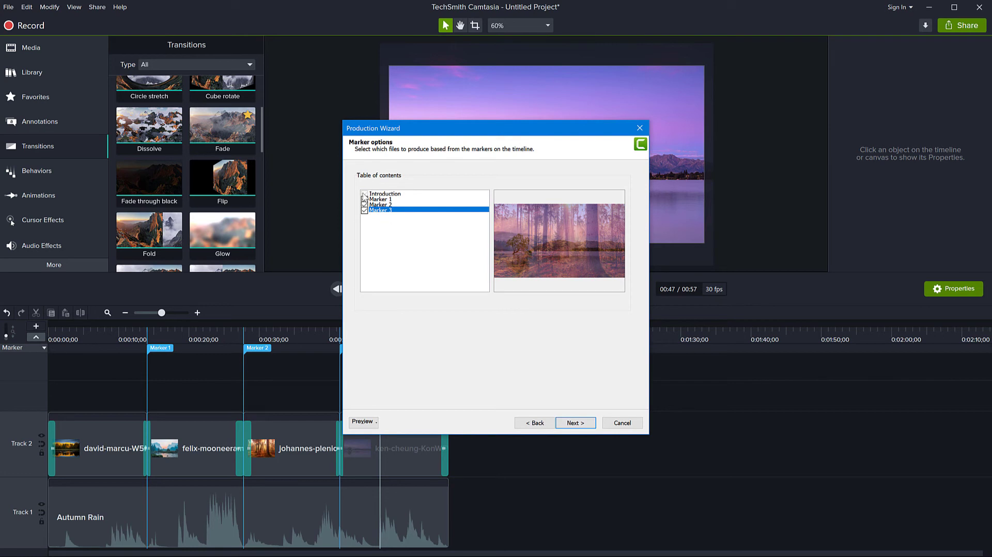
Step: Name the production 'Slides' and render the marker-section MP4 files
{"action": "left_click", "coordinate": [571, 426]}
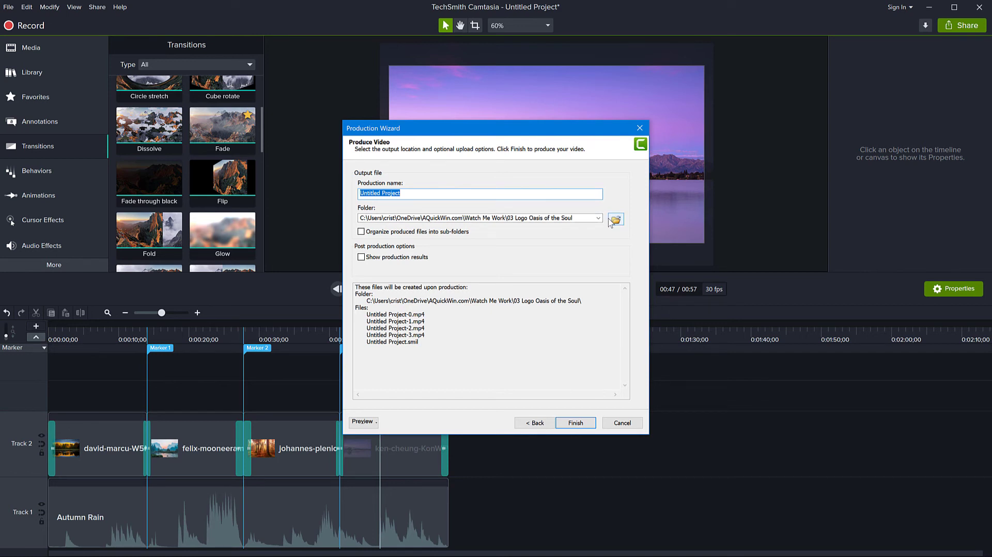
{"action": "type", "text": "Slides"}
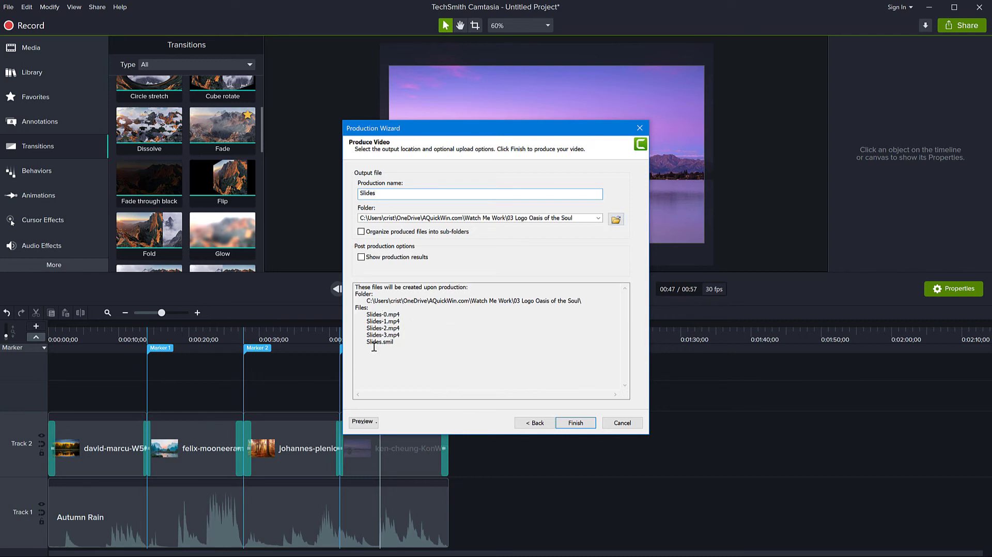
{"action": "left_click_drag", "start_coordinate": [368, 317], "coordinate": [412, 343]}
{"action": "left_click", "coordinate": [412, 343]}
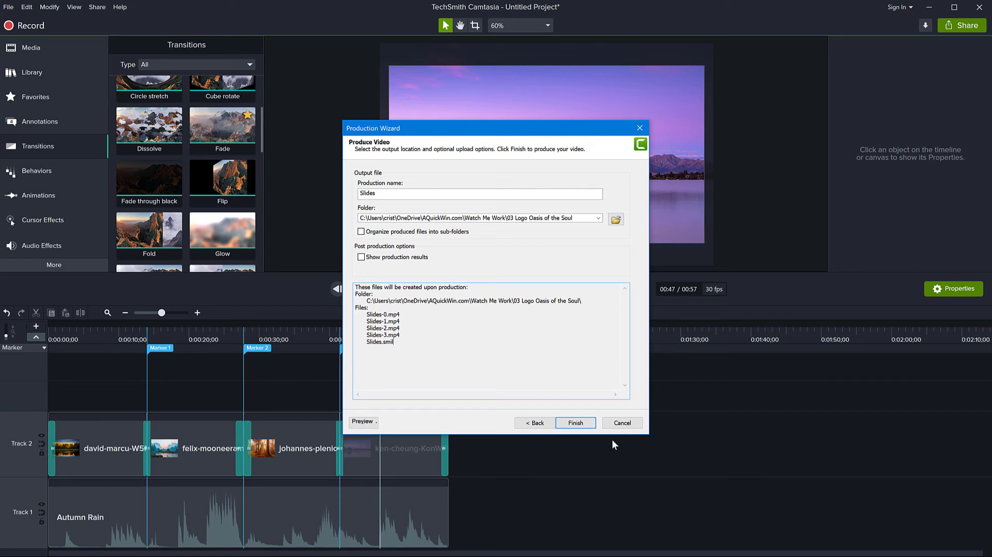
{"action": "left_click", "coordinate": [576, 423]}
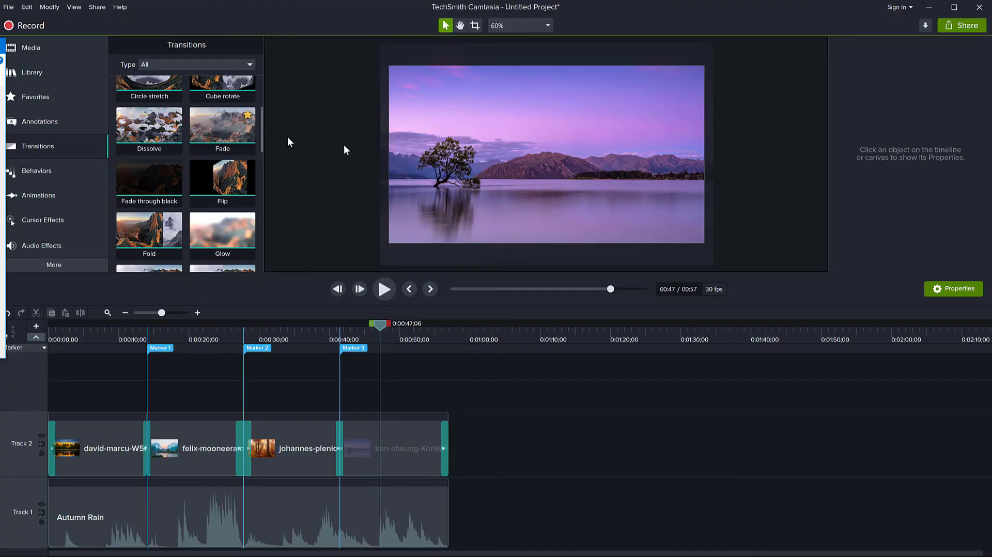
Step: Move the Export folder window aside and select each of the Slides-0 to Slides-3 clips
{"action": "left_click_drag", "start_coordinate": [472, 144], "coordinate": [370, 146]}
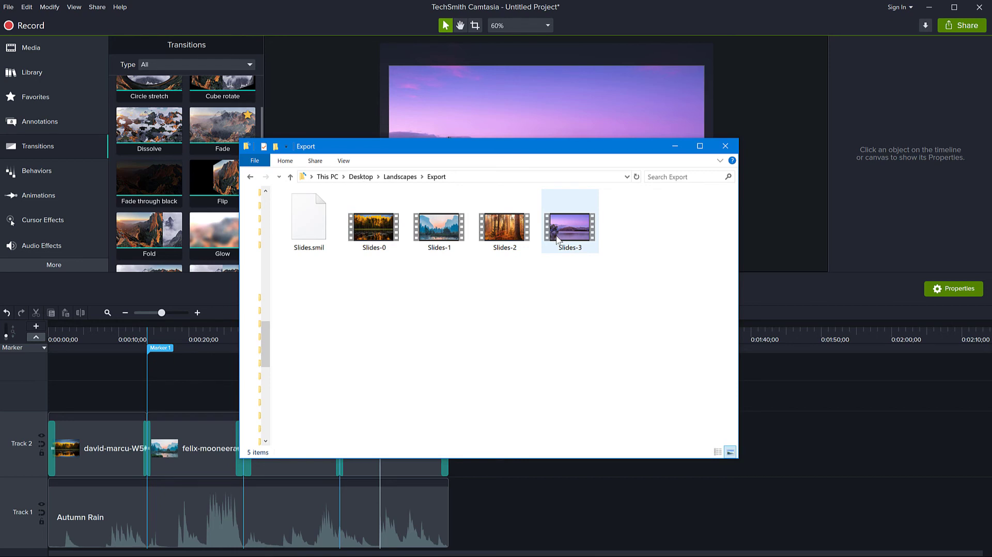
{"action": "left_click", "coordinate": [377, 228]}
{"action": "left_click", "coordinate": [432, 230]}
{"action": "left_click", "coordinate": [516, 230]}
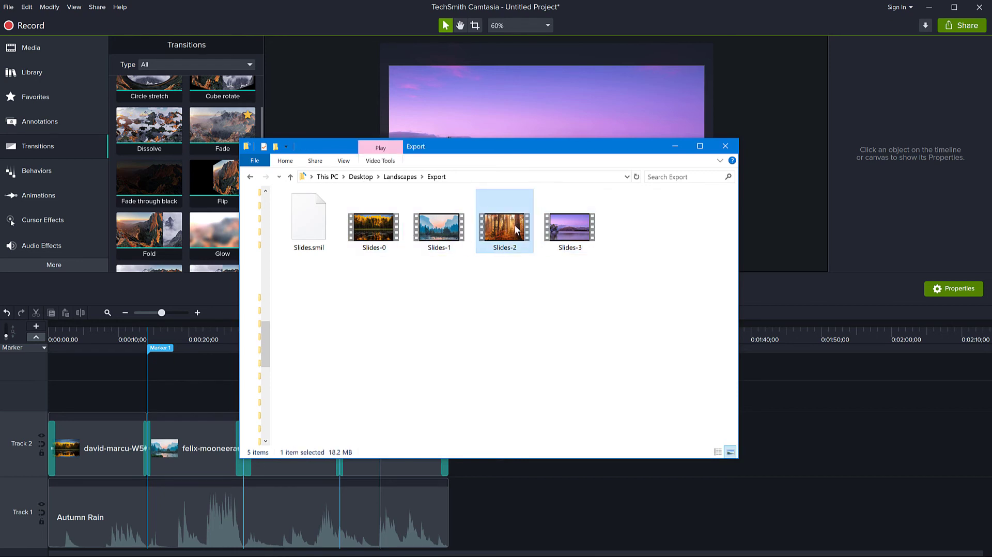
{"action": "left_click", "coordinate": [571, 225]}
{"action": "left_click", "coordinate": [450, 227]}
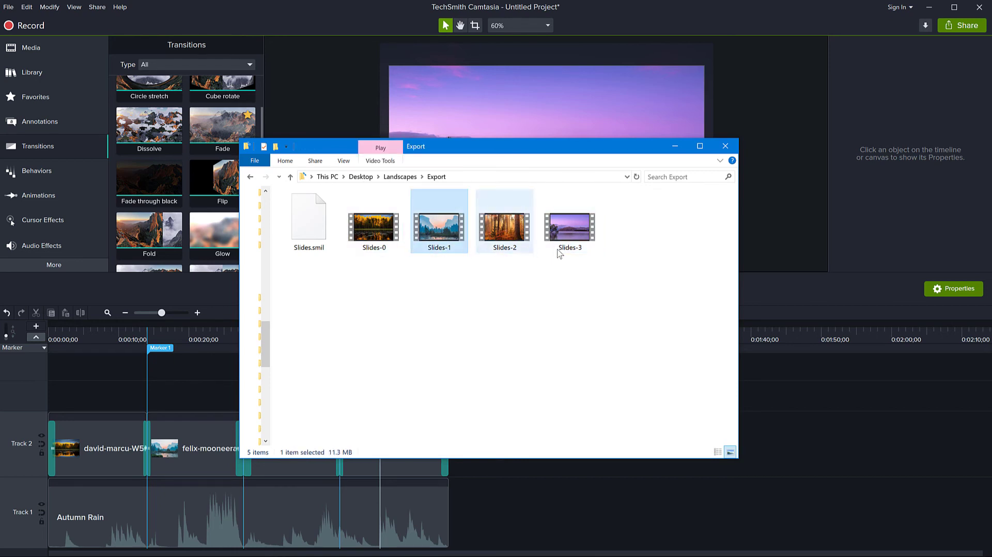
Step: Play the Slides-0 and Slides-1 clips in Photos, closing each afterwards
{"action": "double_click", "coordinate": [371, 229]}
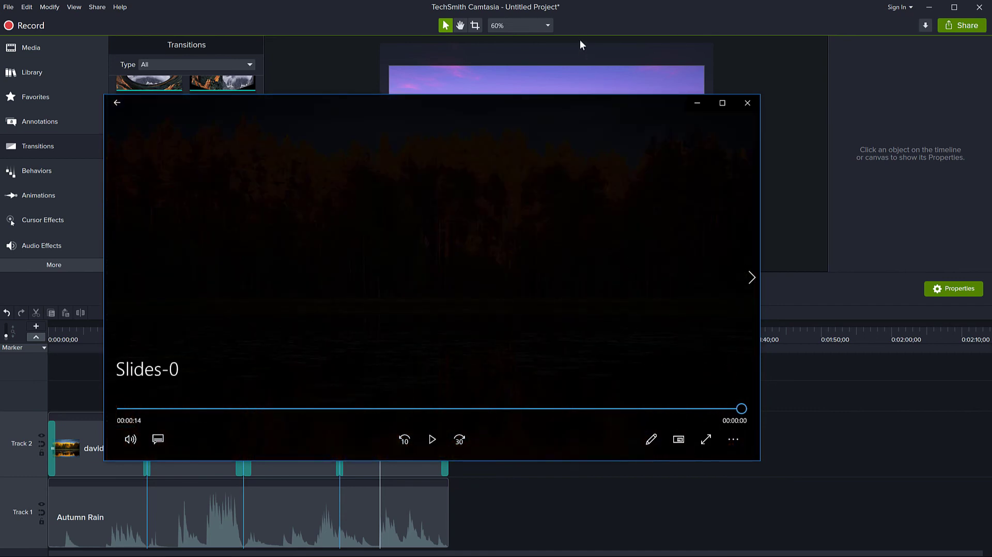
{"action": "key", "text": "alt+F4"}
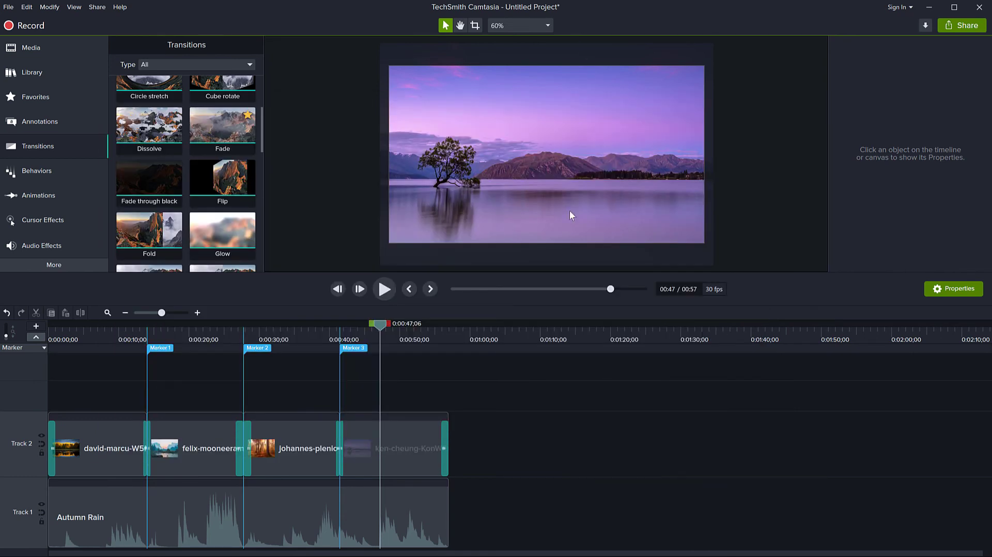
{"action": "key", "text": "alt+Tab"}
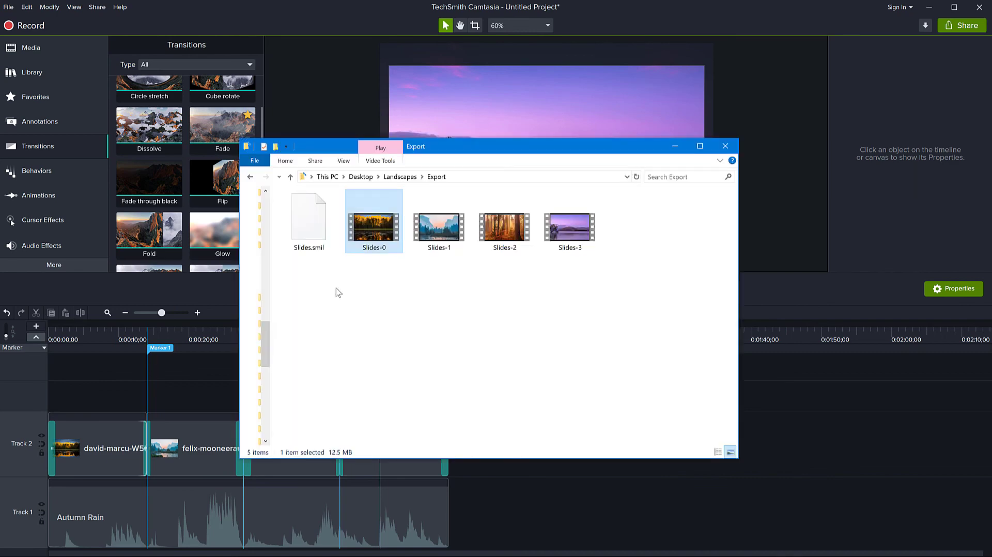
{"action": "double_click", "coordinate": [429, 234]}
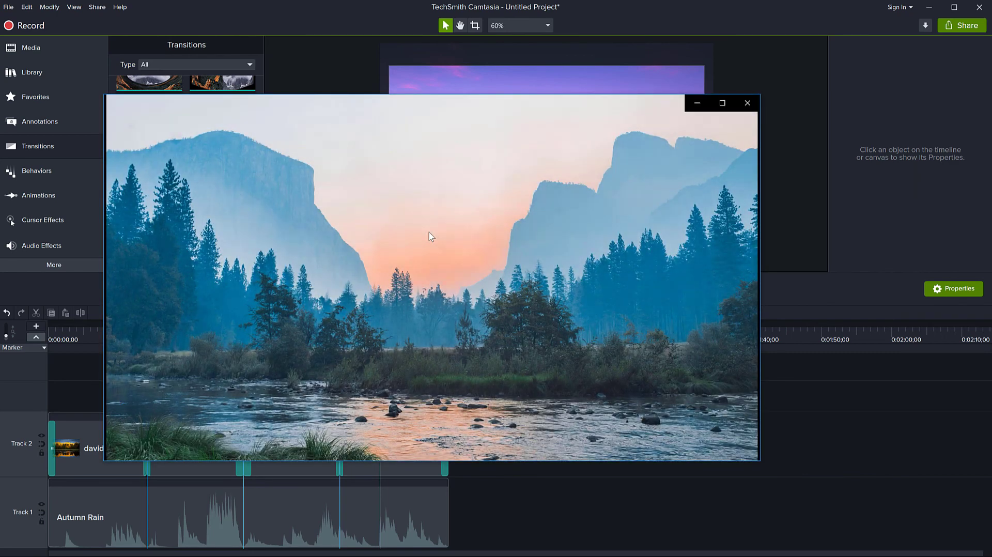
{"action": "mouse_move", "coordinate": [453, 250]}
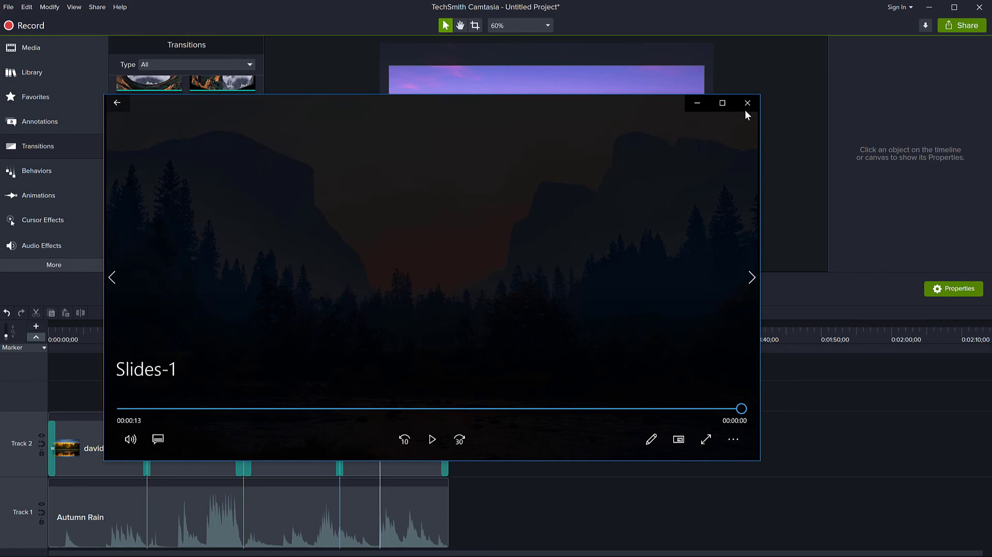
{"action": "left_click", "coordinate": [746, 103]}
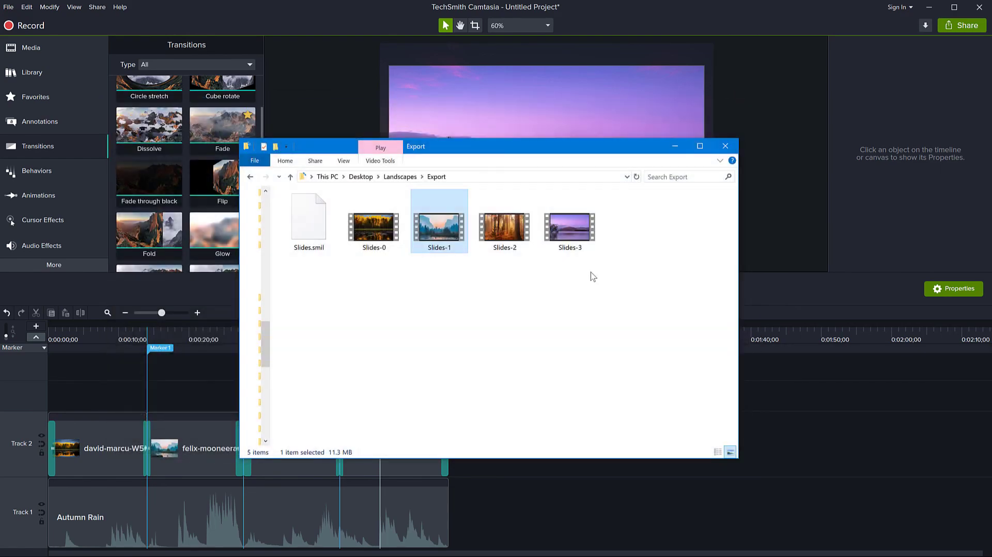
Step: Play Slides-2, scrub back through its ending fade, and close Photos
{"action": "left_click", "coordinate": [491, 237]}
{"action": "double_click", "coordinate": [492, 237]}
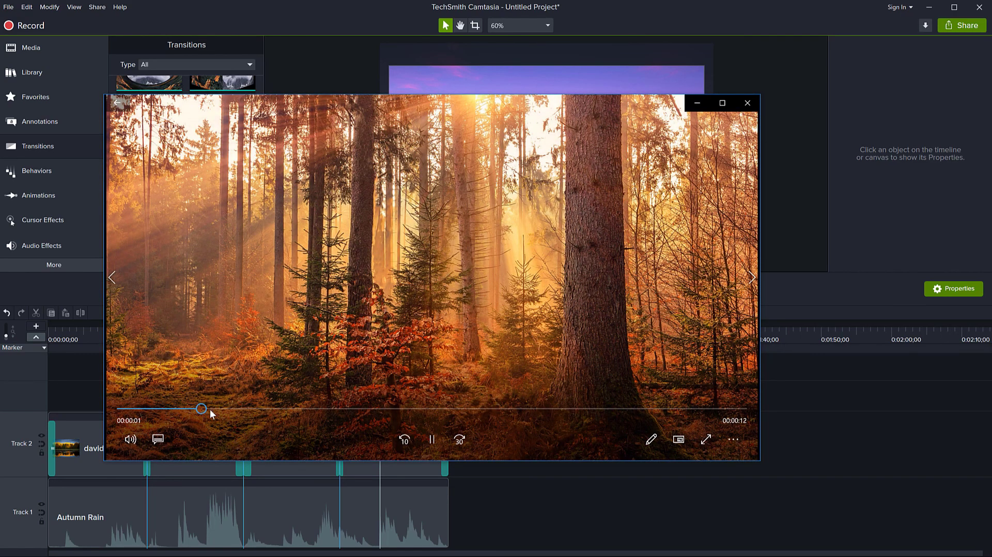
{"action": "left_click_drag", "start_coordinate": [209, 410], "coordinate": [756, 408]}
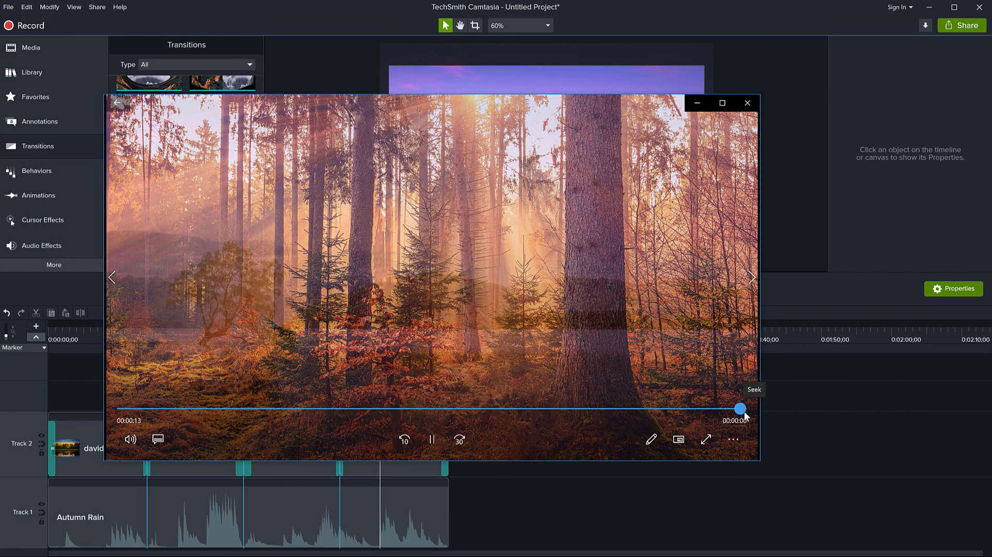
{"action": "left_click_drag", "start_coordinate": [751, 412], "coordinate": [315, 373]}
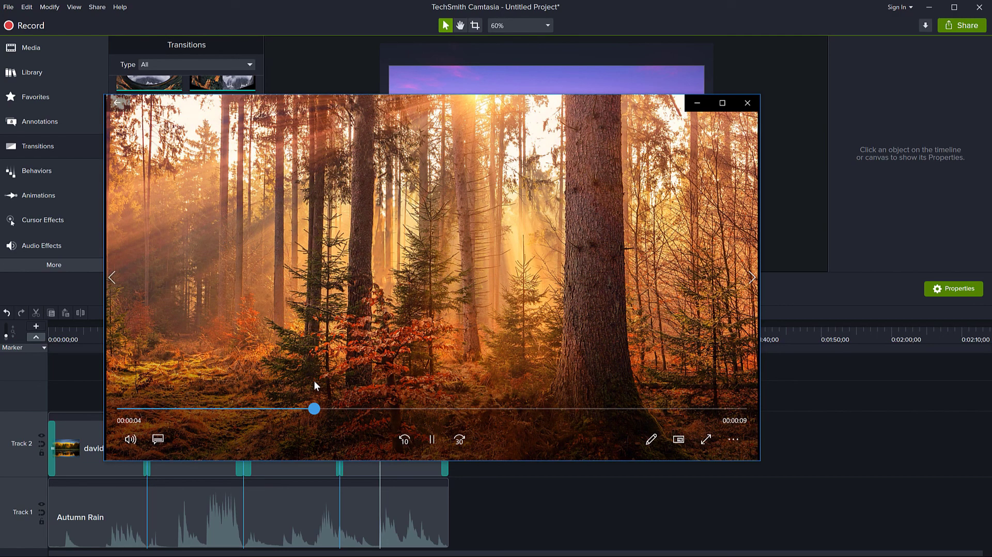
{"action": "left_click", "coordinate": [741, 104]}
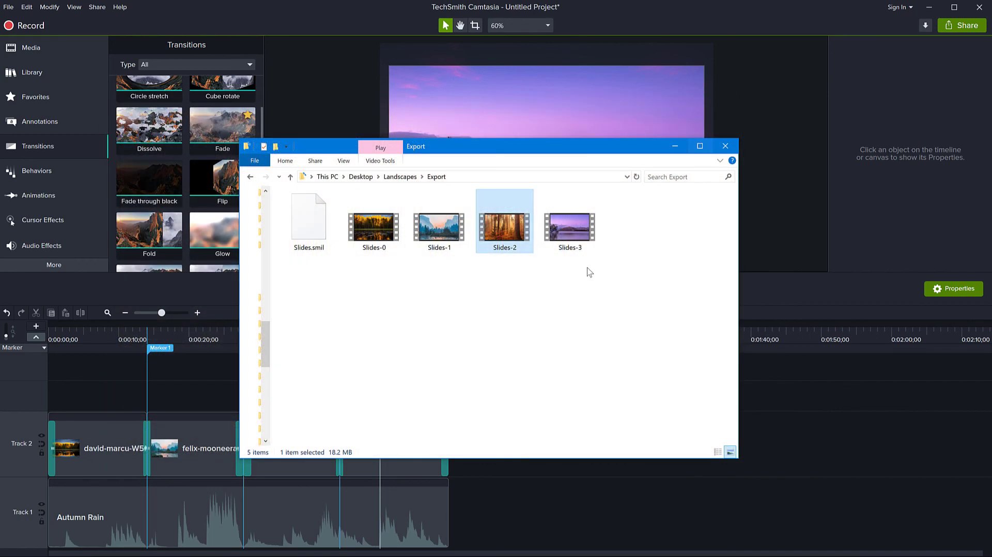
Step: Close the Export folder window to get back to the Camtasia project
{"action": "left_click", "coordinate": [724, 147]}
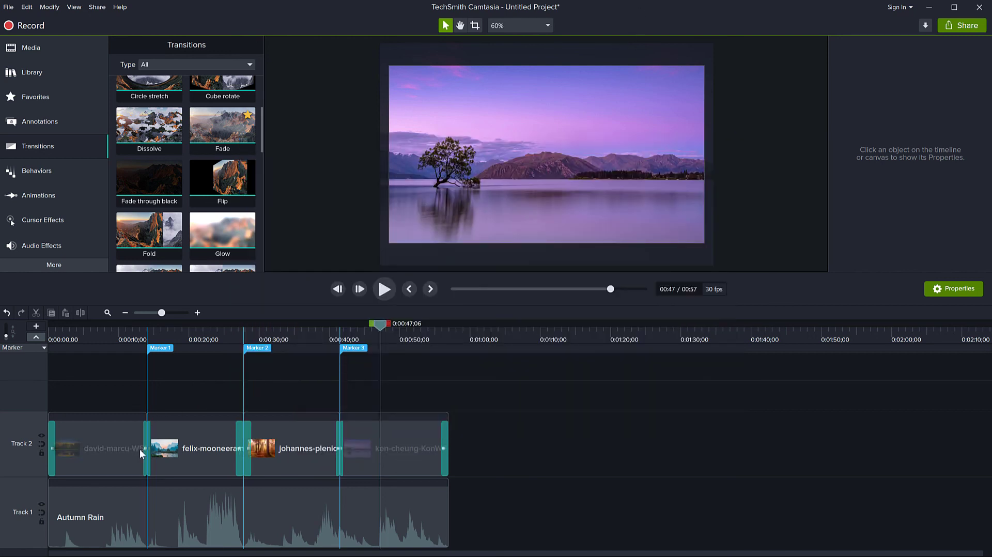